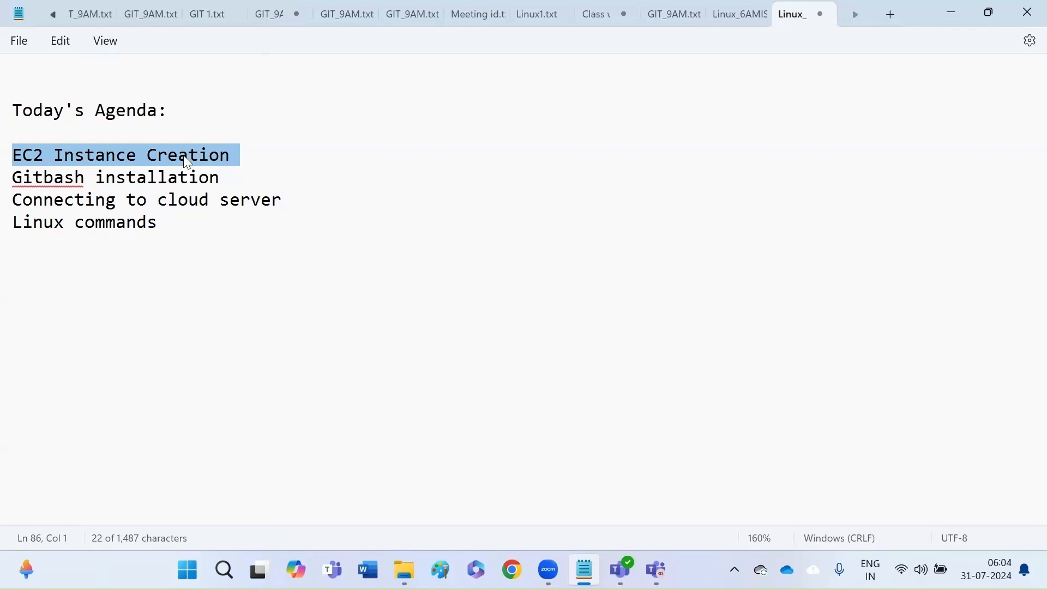
# Step: Go through the agenda lines in the notes, from EC2 instance creation to Linux commands
pyautogui.doubleClick(65, 180)
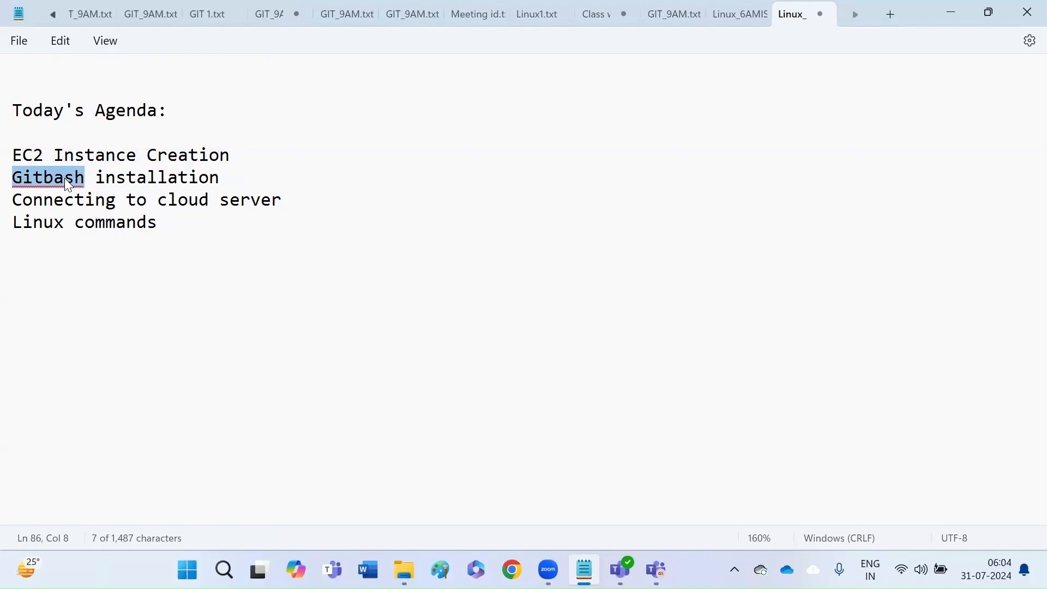
pyautogui.doubleClick(85, 203)
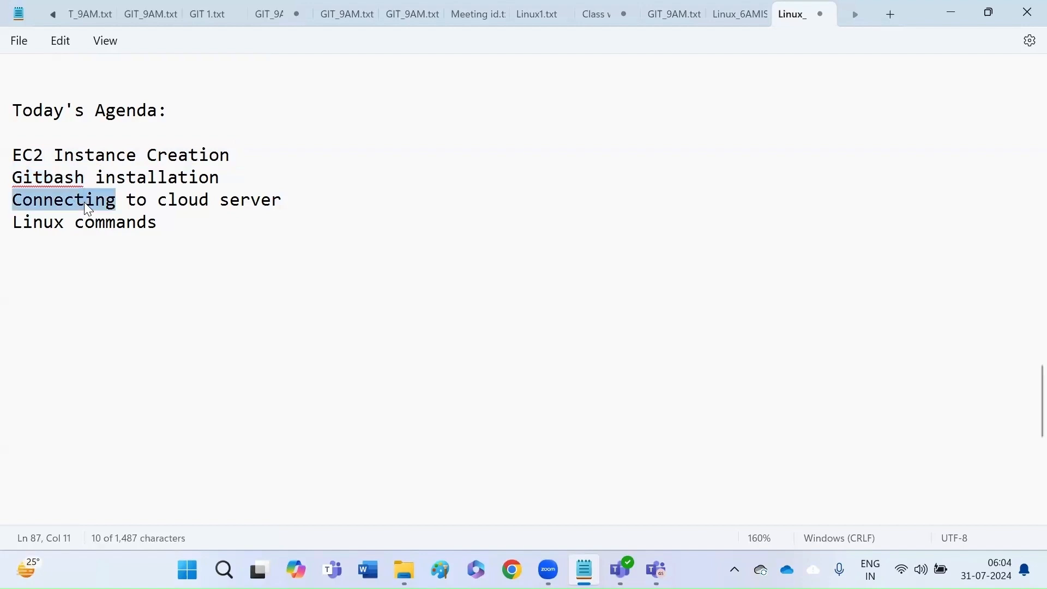
pyautogui.tripleClick(85, 203)
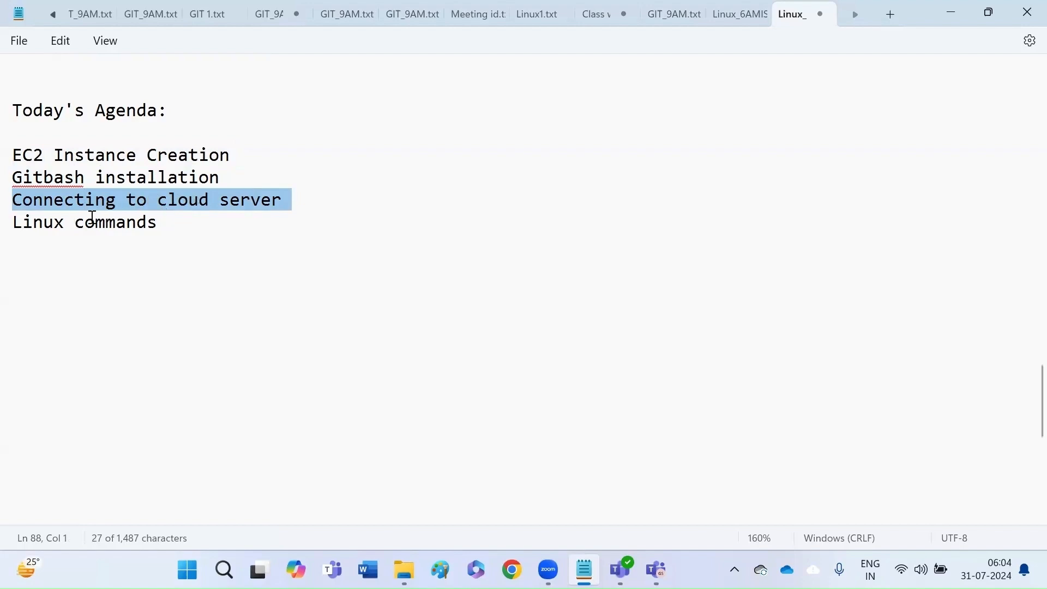
pyautogui.tripleClick(47, 229)
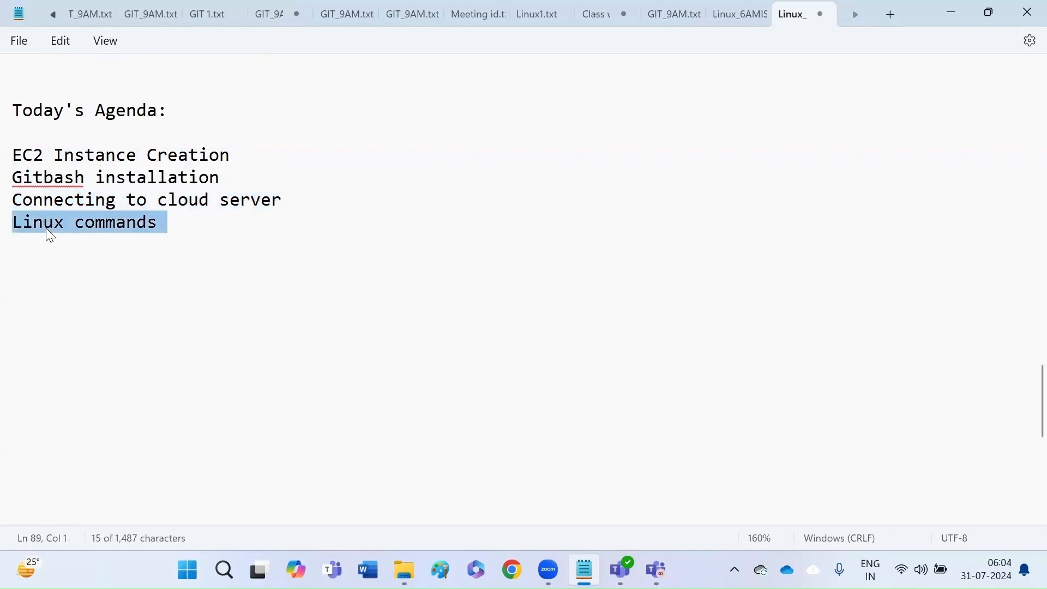
pyautogui.click(220, 231)
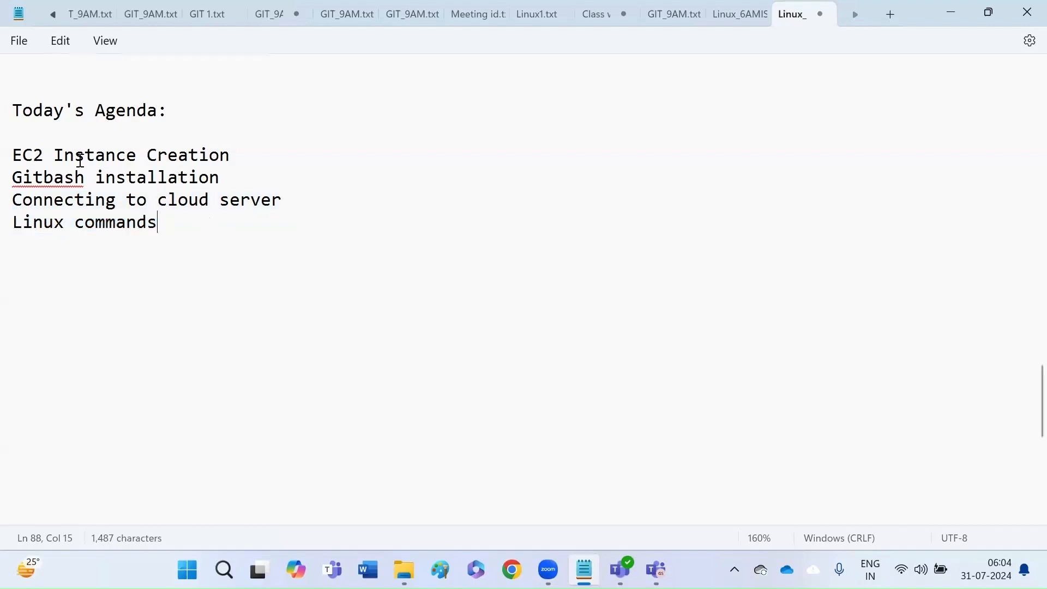
pyautogui.doubleClick(200, 155)
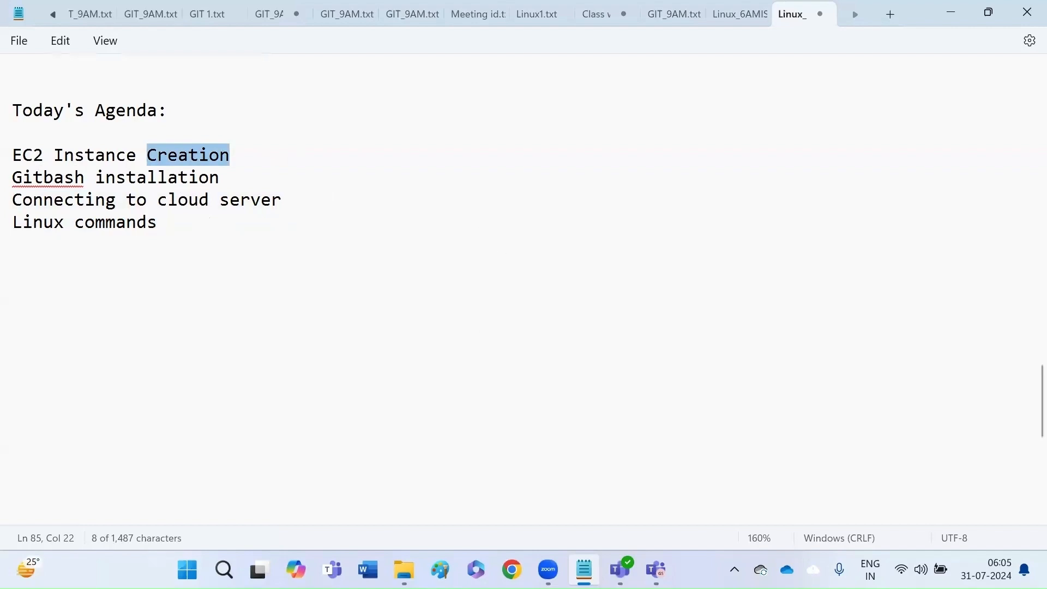
# Step: Switch to Chrome and open the AWS Management Console page at aws.amazon.com/console
pyautogui.click(512, 570)
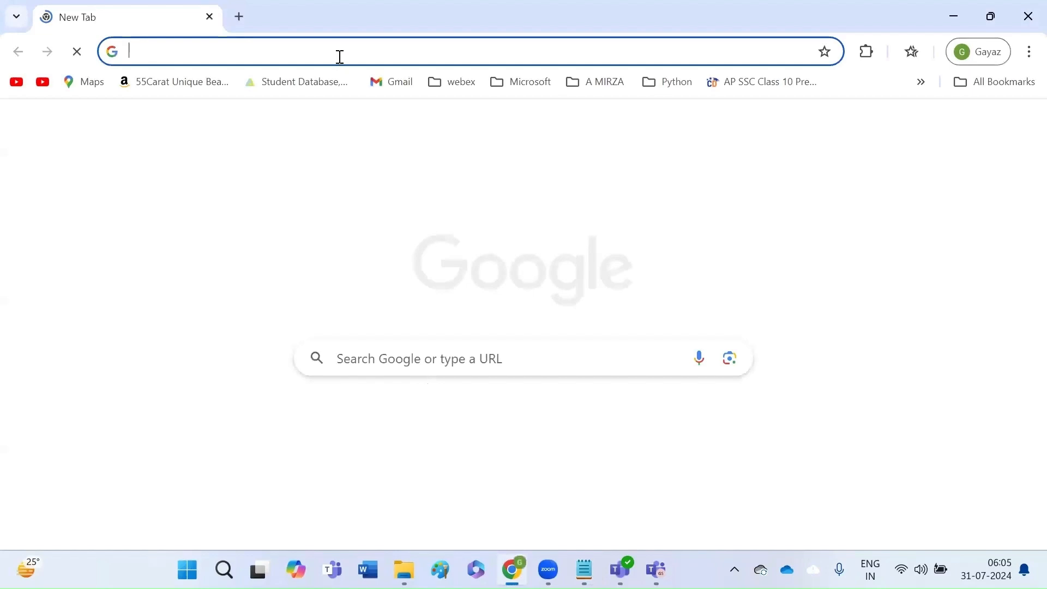
pyautogui.write('aws')
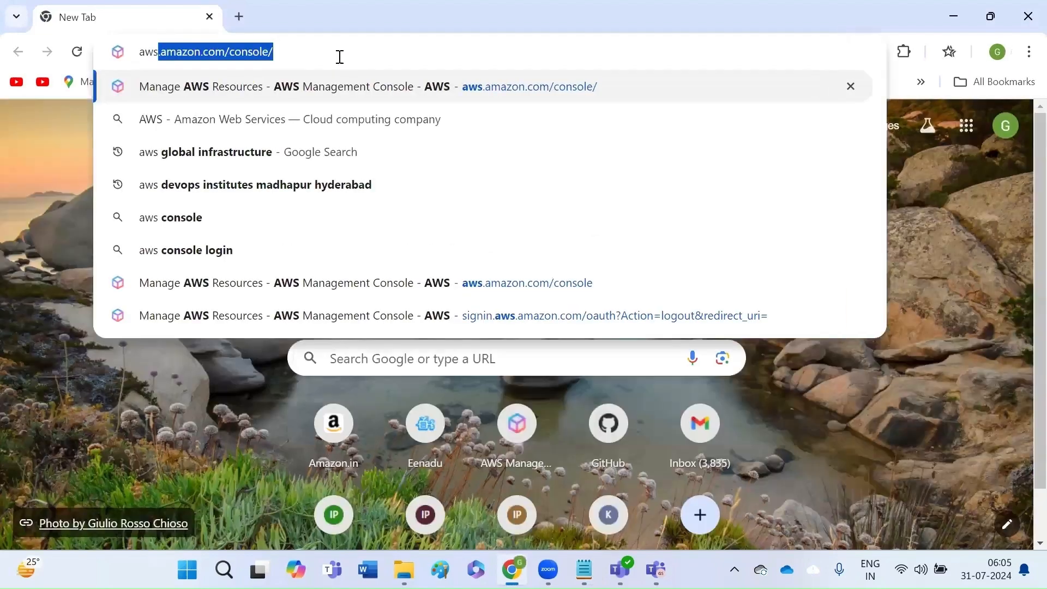
pyautogui.press('Return')
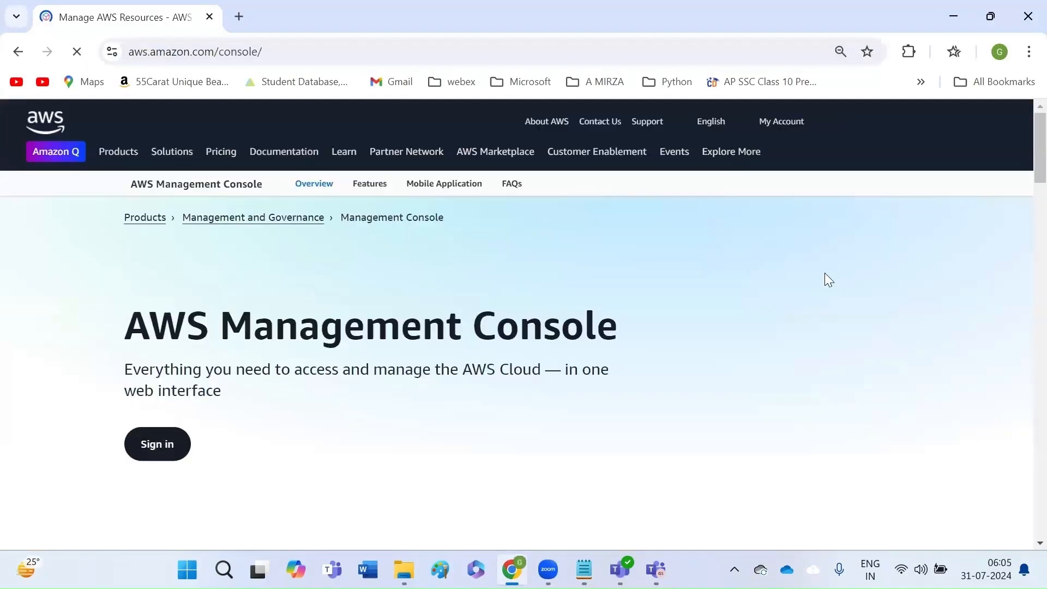
pyautogui.scroll(-8, 825, 273)
pyautogui.scroll(8, 753, 187)
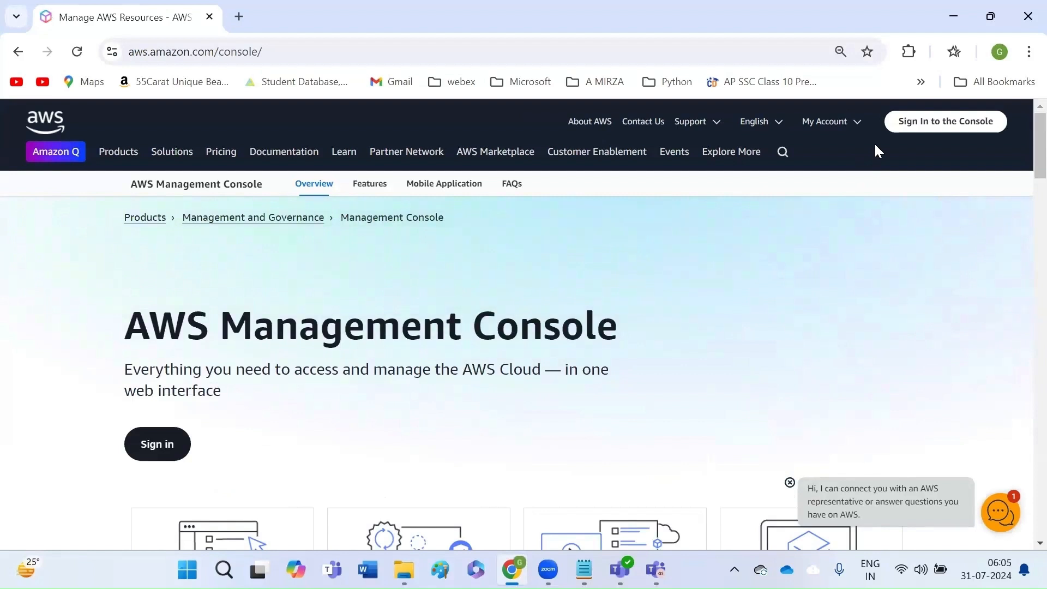
# Step: Start signing in to the AWS console as root user and submit the account's saved email address
pyautogui.click(938, 121)
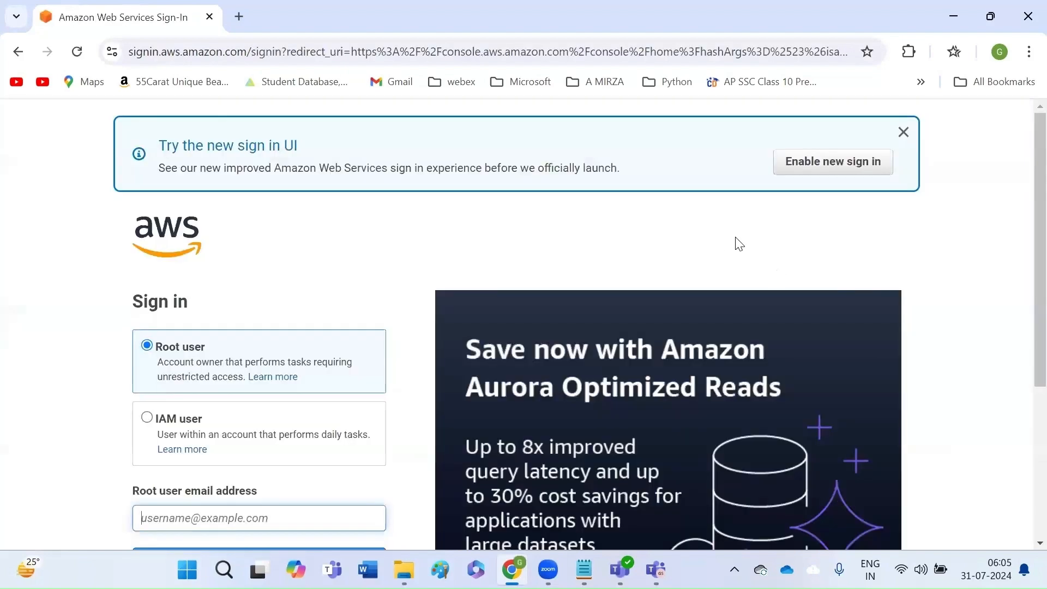
pyautogui.scroll(-3, 334, 362)
pyautogui.click(235, 352)
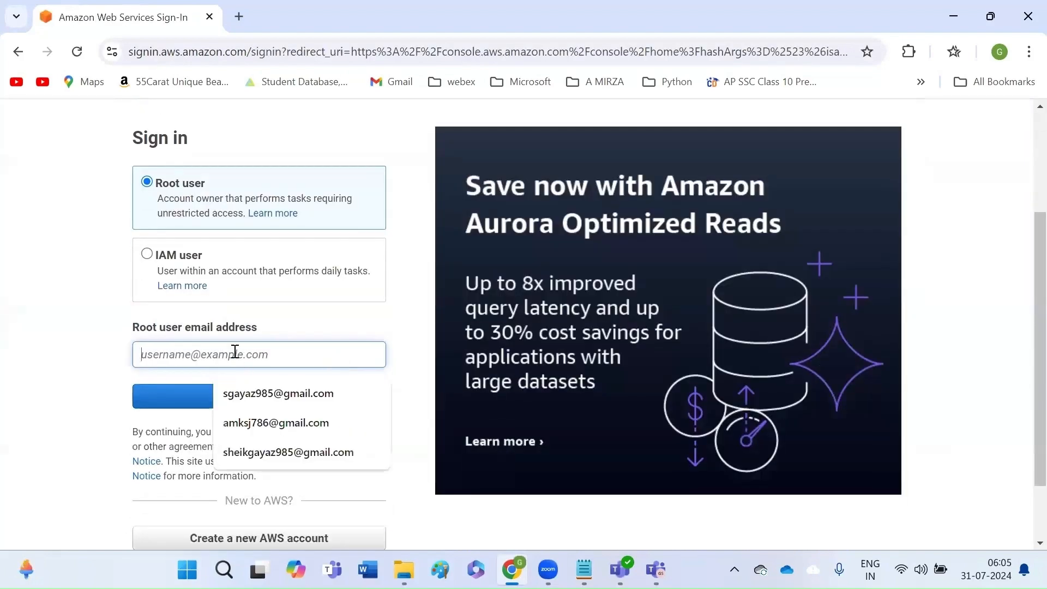
pyautogui.click(250, 423)
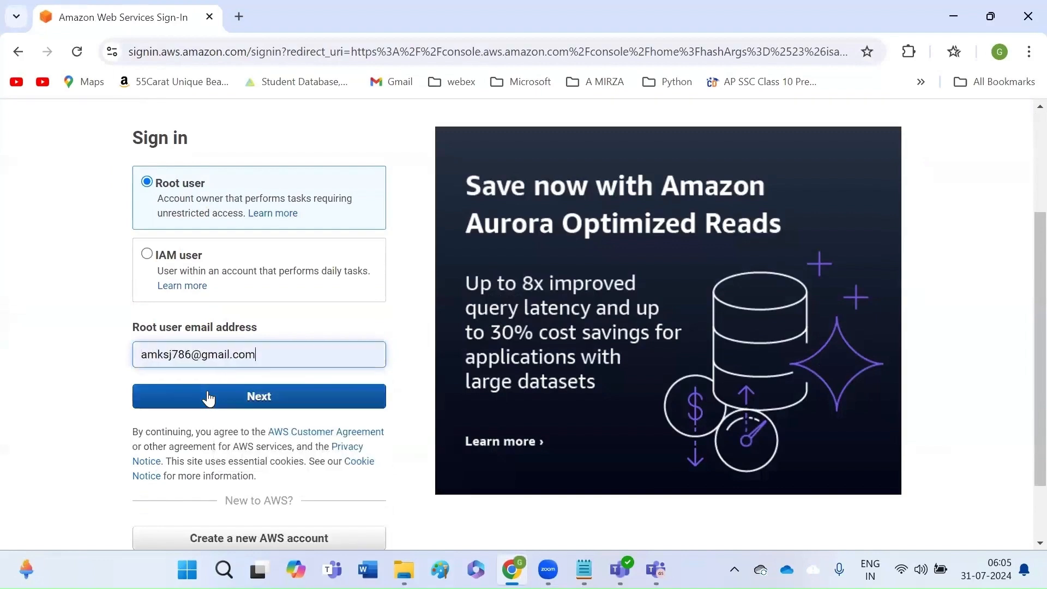
pyautogui.click(208, 391)
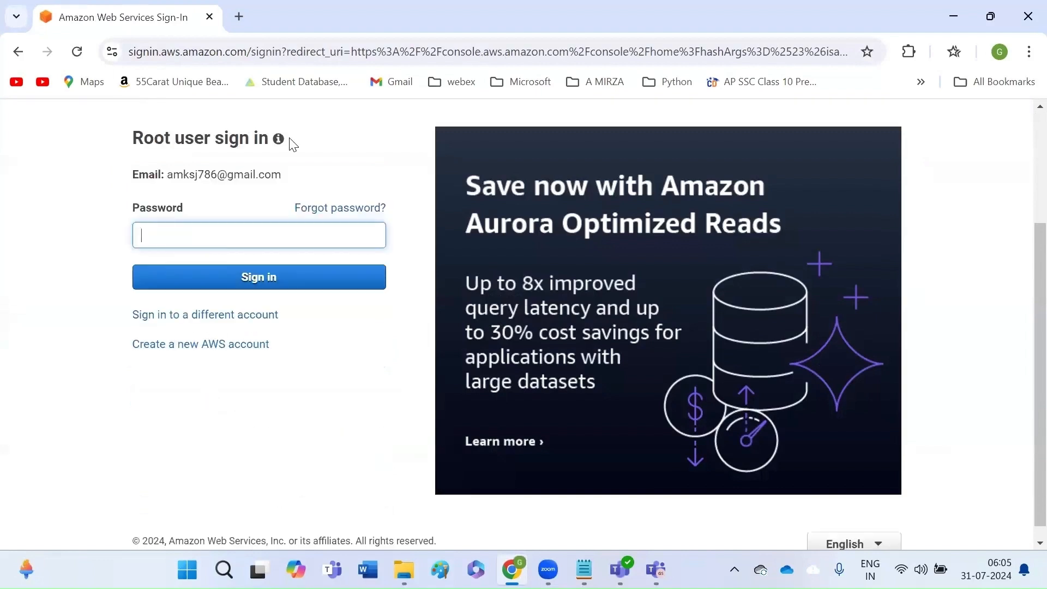
# Step: Enter the root user's password and sign in to the AWS console
pyautogui.moveTo(298, 142)
pyautogui.write('•••••••••••••••')
pyautogui.press('Return')
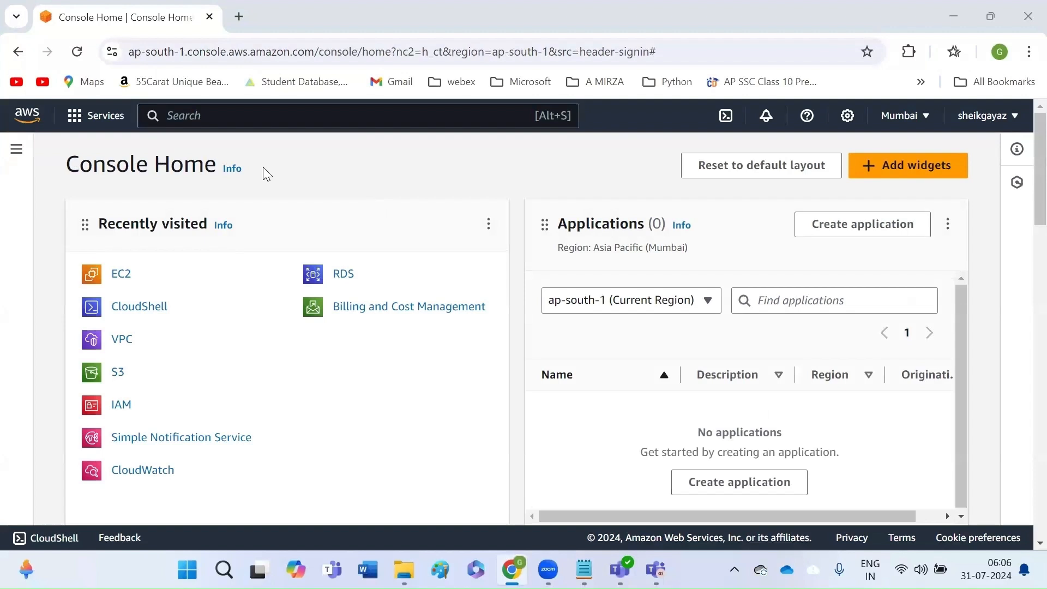
# Step: Look through the categories of available AWS services, from Analytics to Storage, and close the list
pyautogui.click(110, 125)
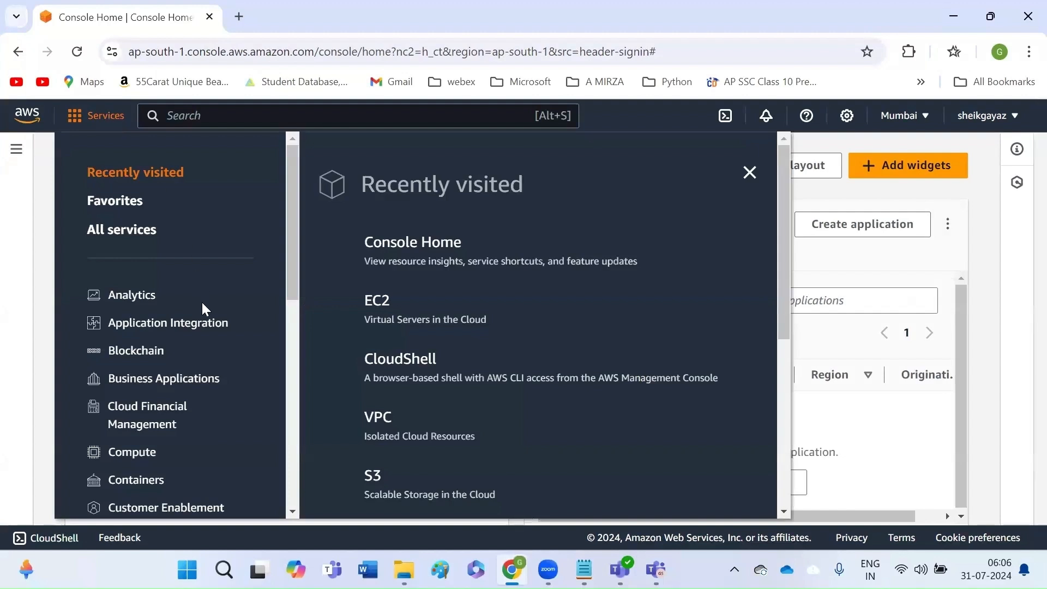
pyautogui.scroll(-3, 202, 304)
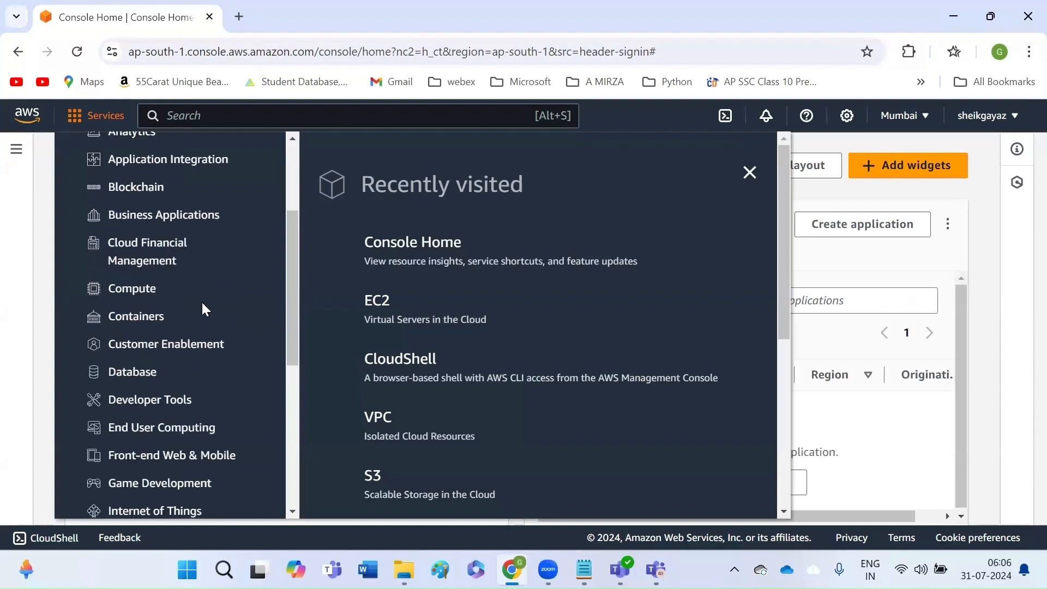
pyautogui.scroll(-4, 202, 305)
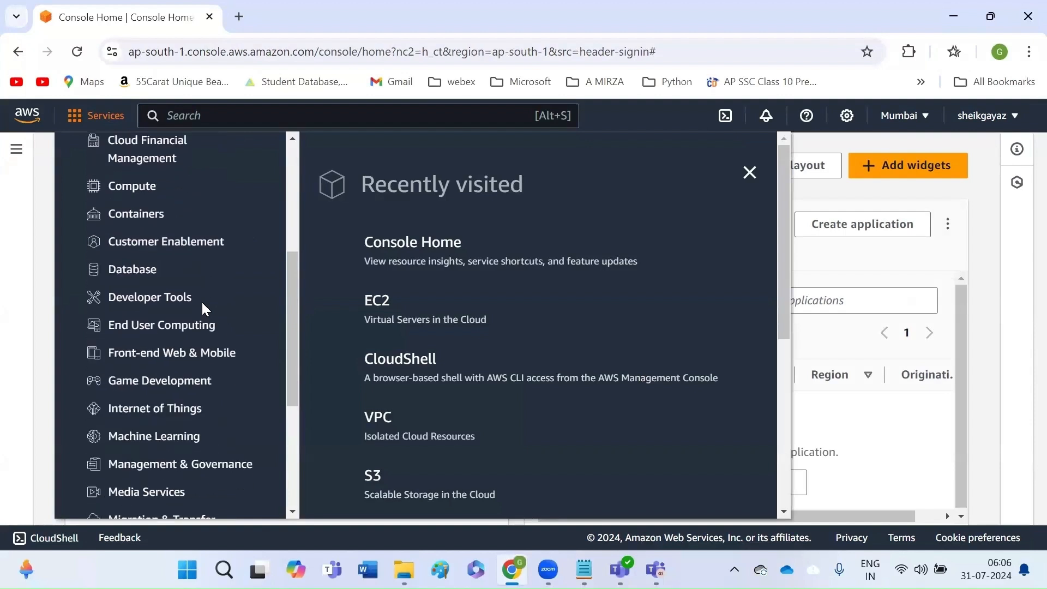
pyautogui.scroll(-2, 202, 308)
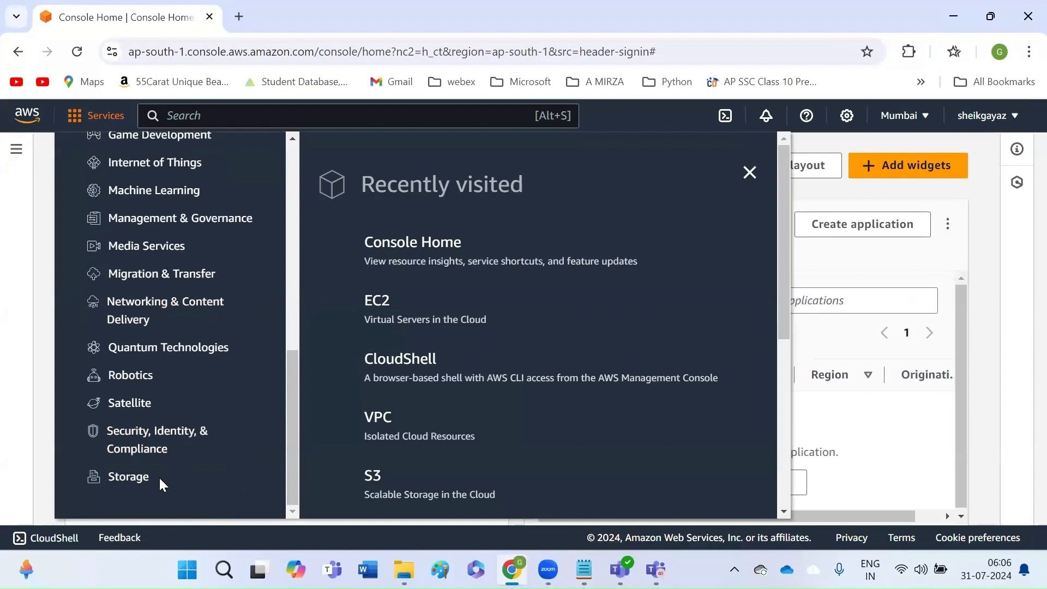
pyautogui.scroll(7, 220, 378)
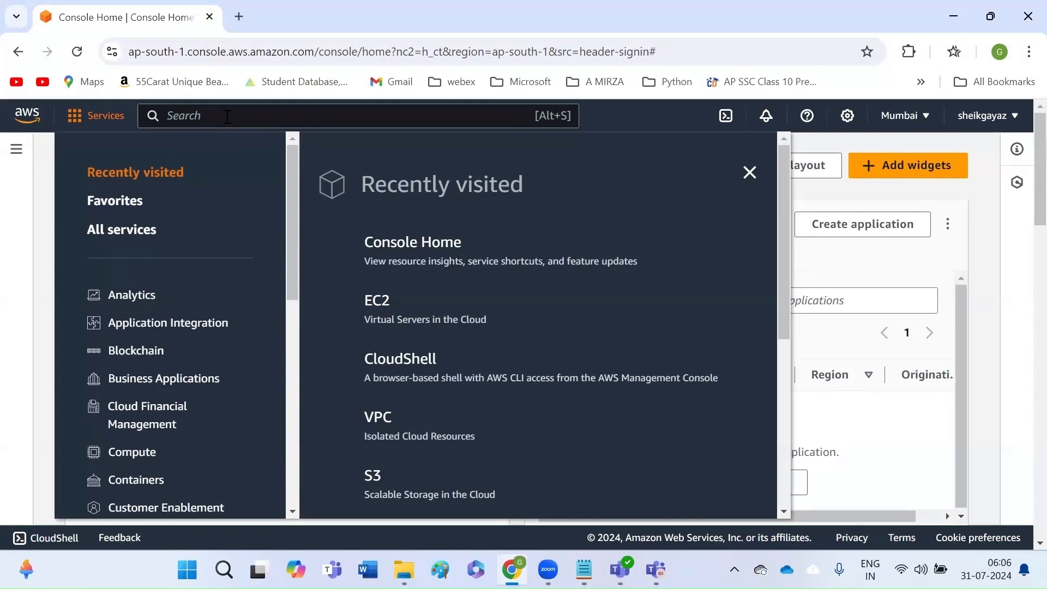
pyautogui.press('Escape')
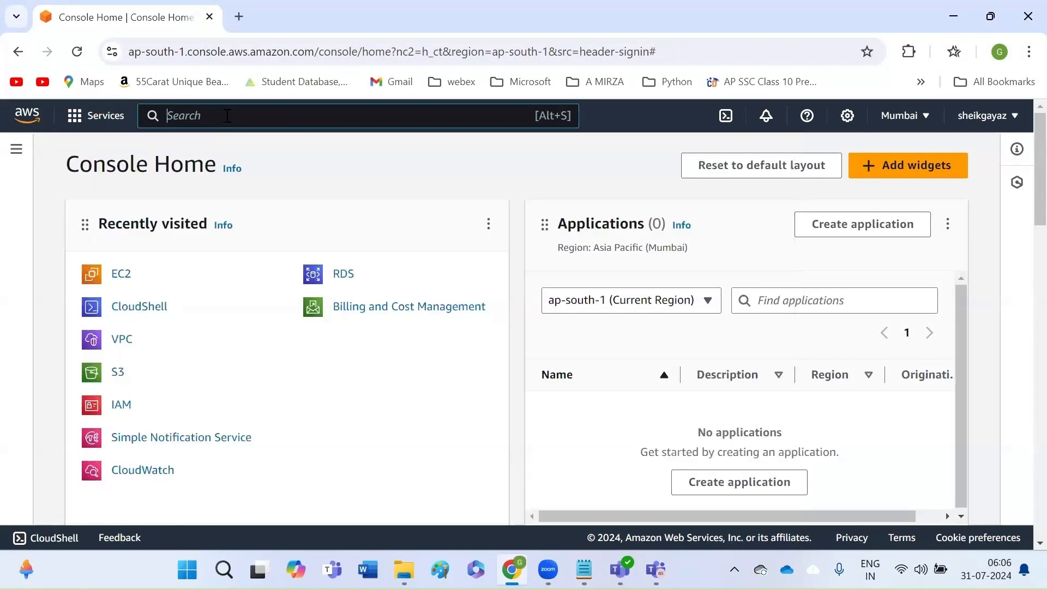
# Step: Search the AWS console for ec2 and open the EC2 service
pyautogui.write('ec2')
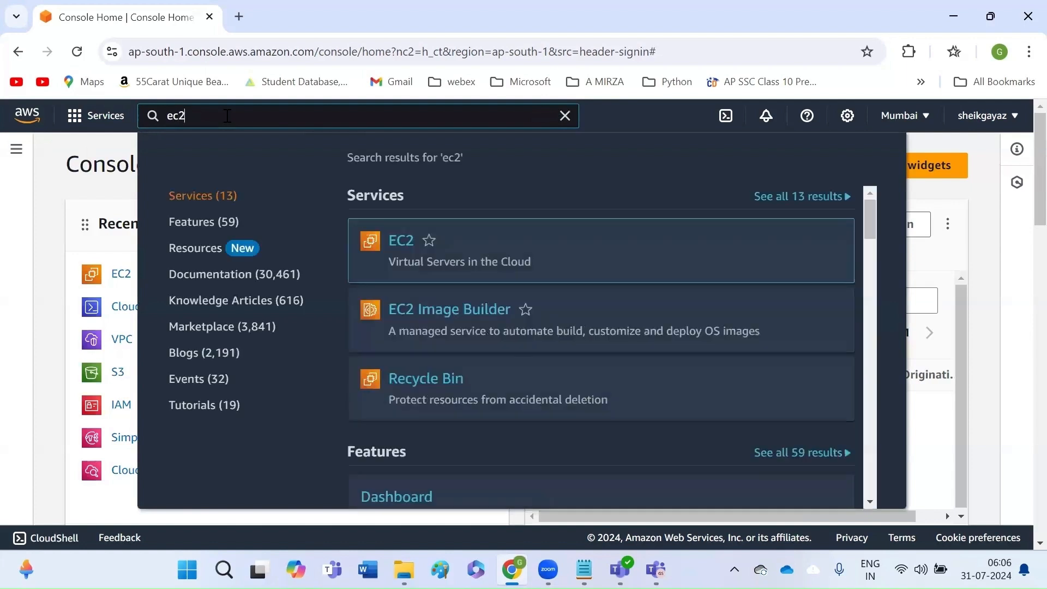
pyautogui.moveTo(405, 244)
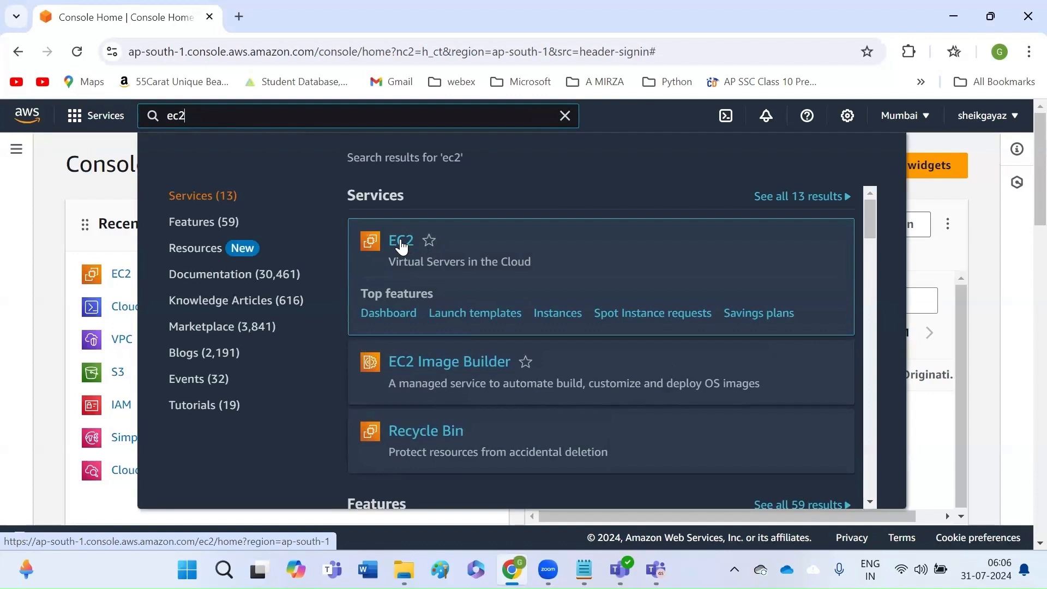
pyautogui.click(401, 245)
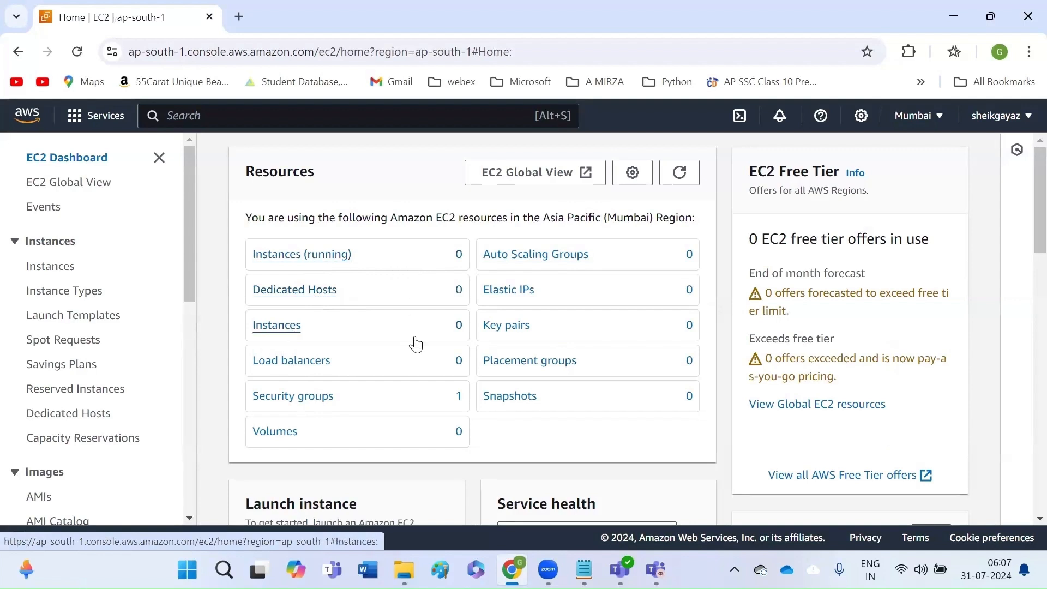
# Step: Start launching a new instance from the EC2 instances list and name it Linux_6AM IST
pyautogui.click(277, 325)
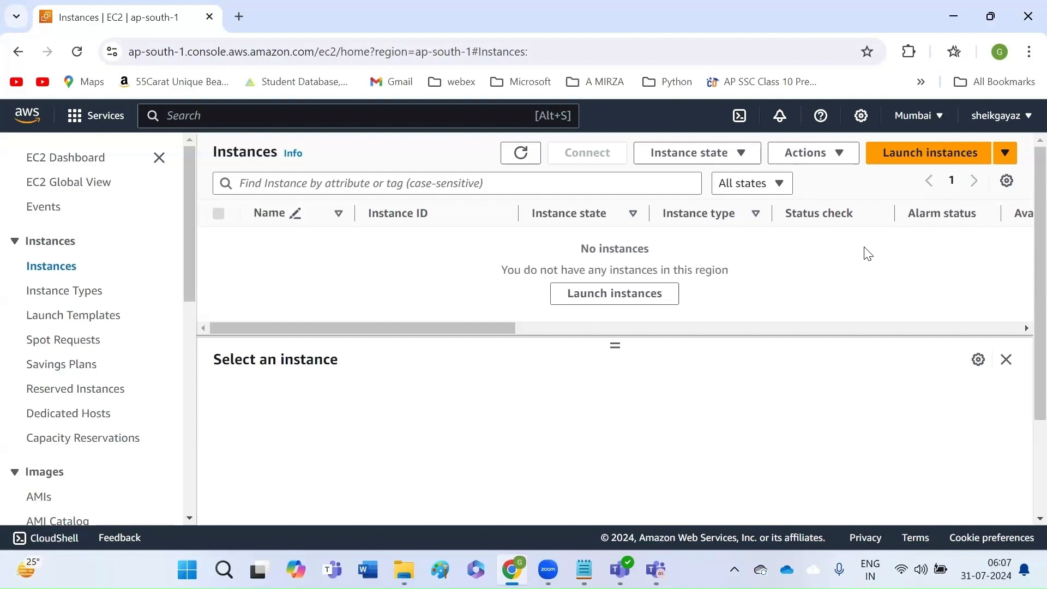
pyautogui.click(926, 157)
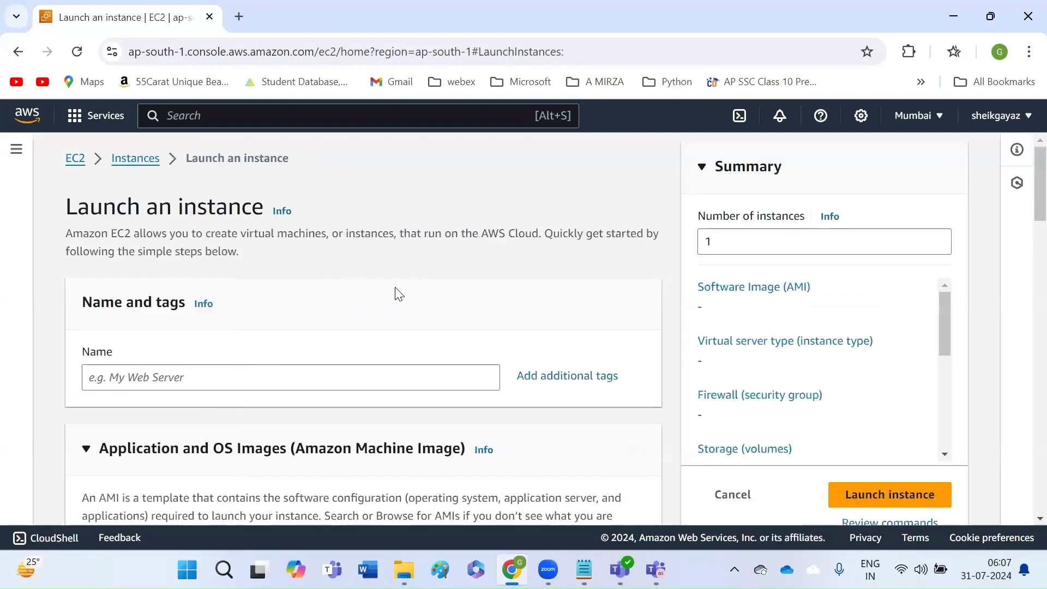
pyautogui.scroll(-1, 290, 295)
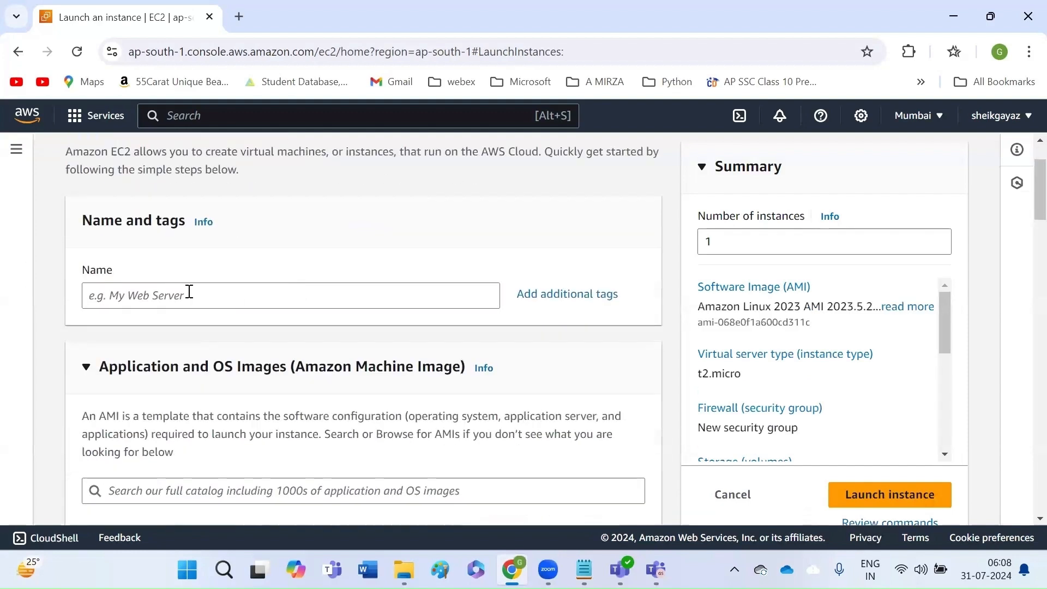
pyautogui.click(125, 297)
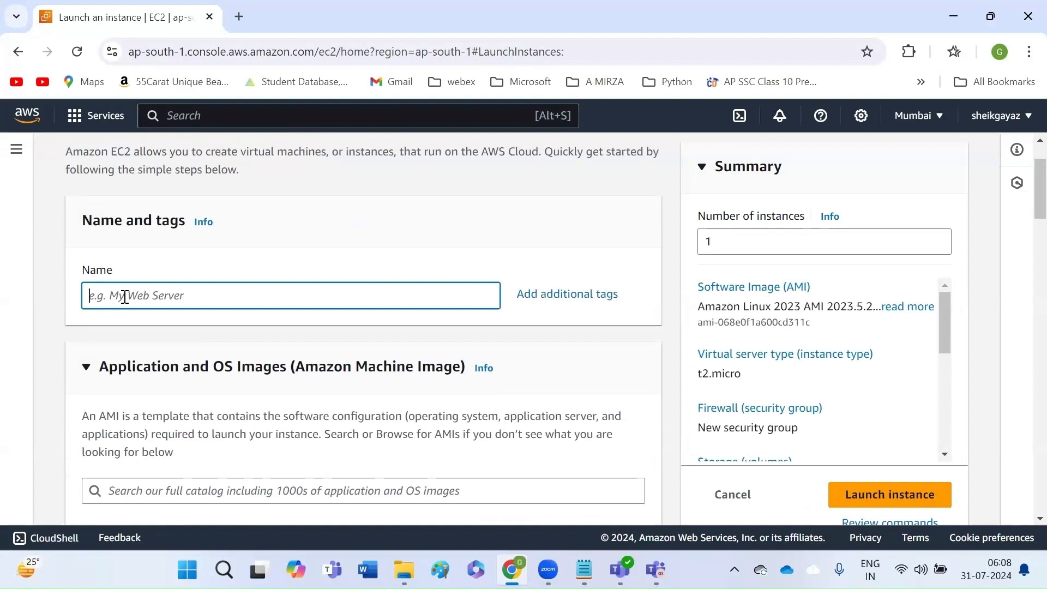
pyautogui.write('Linux_6AM IST')
# Step: Browse the quick-start operating systems and choose Ubuntu as the instance's machine image
pyautogui.scroll(-1, 255, 292)
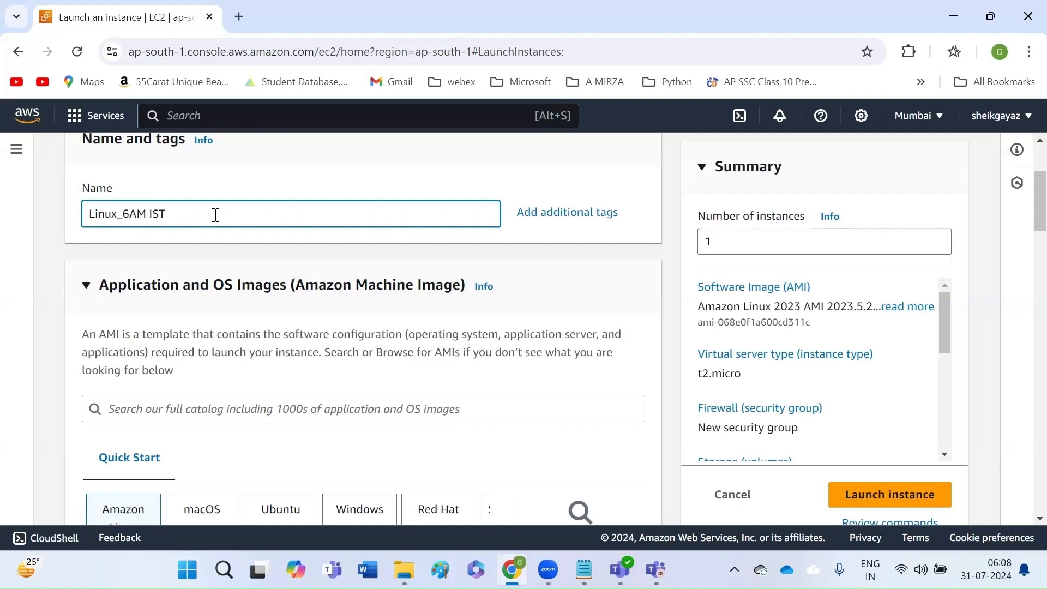
pyautogui.scroll(-2, 216, 218)
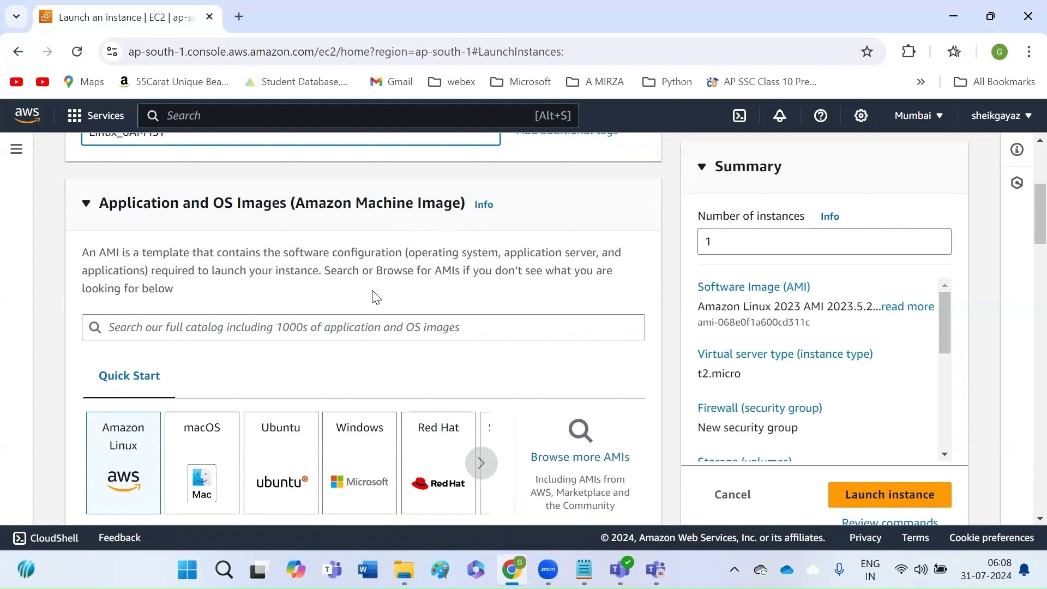
pyautogui.scroll(-5, 376, 297)
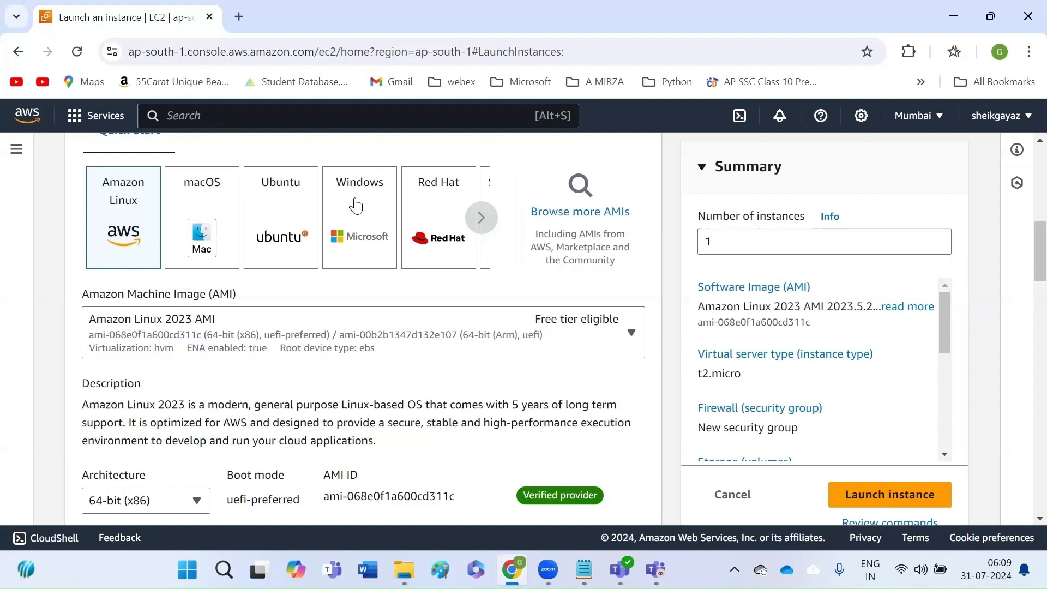
pyautogui.click(476, 217)
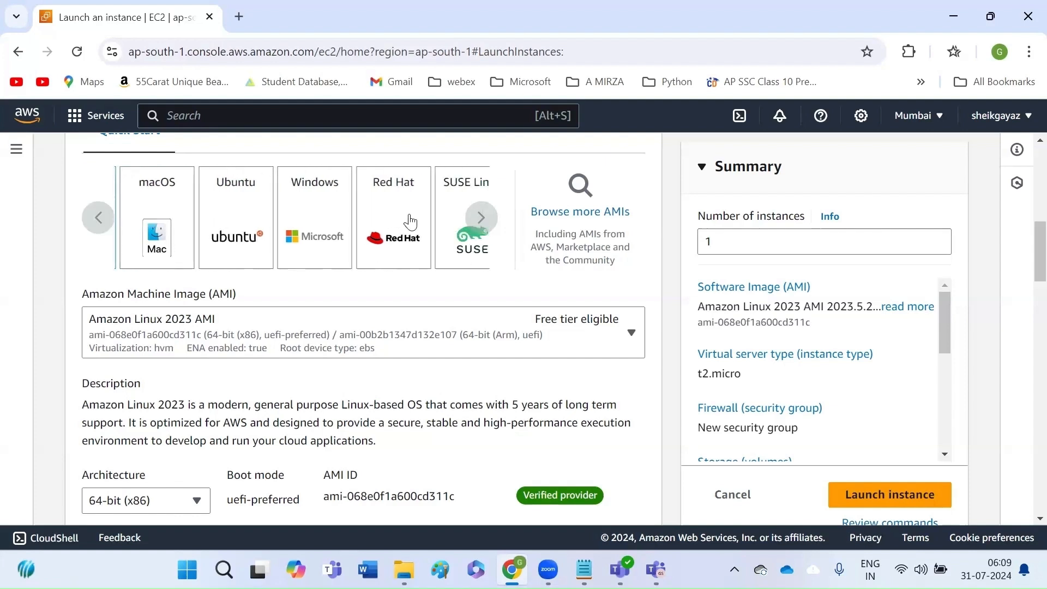
pyautogui.click(239, 228)
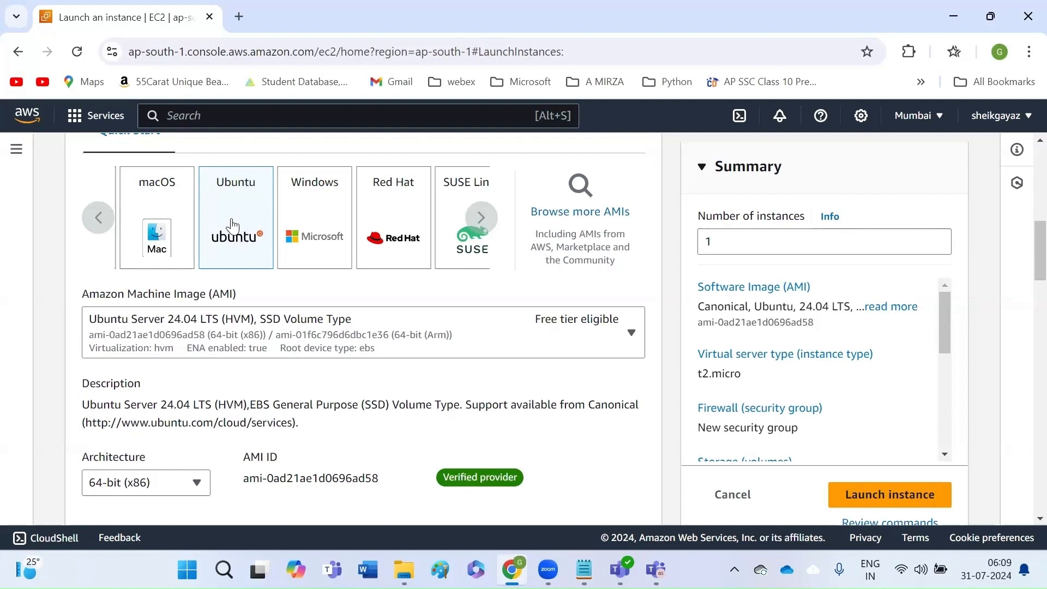
# Step: Browse the available instance types with their vCPU, memory and hourly pricing, and choose c5a.2xlarge
pyautogui.scroll(-3, 280, 300)
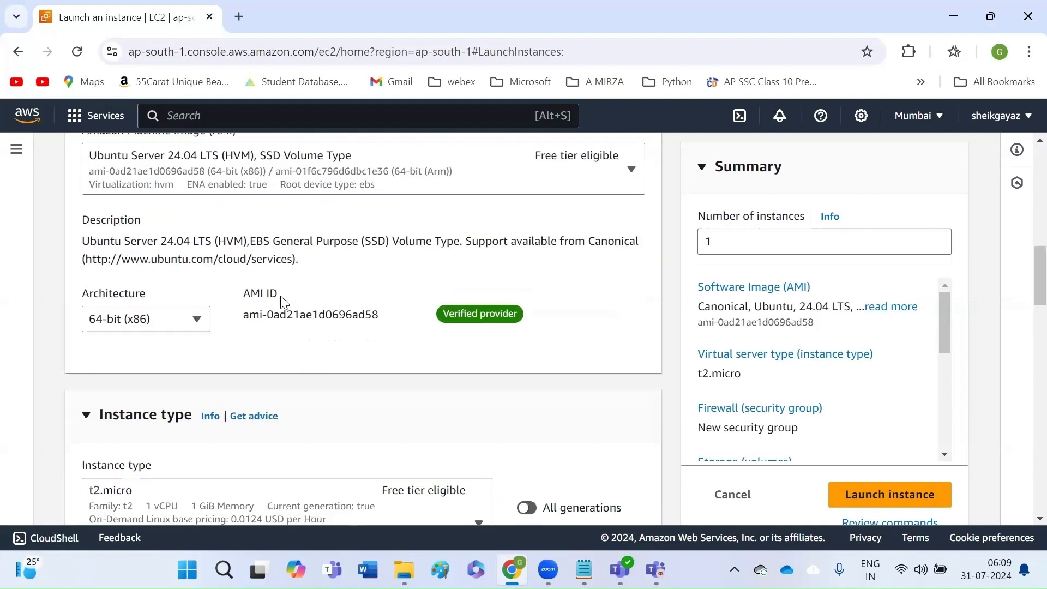
pyautogui.scroll(-3, 280, 300)
pyautogui.scroll(1, 281, 300)
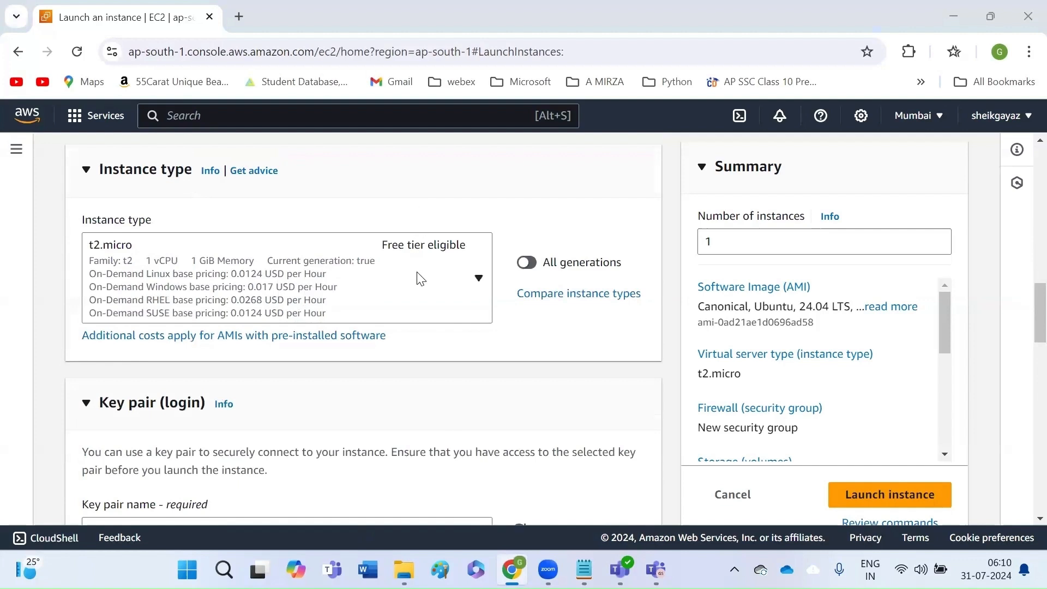
pyautogui.click(479, 280)
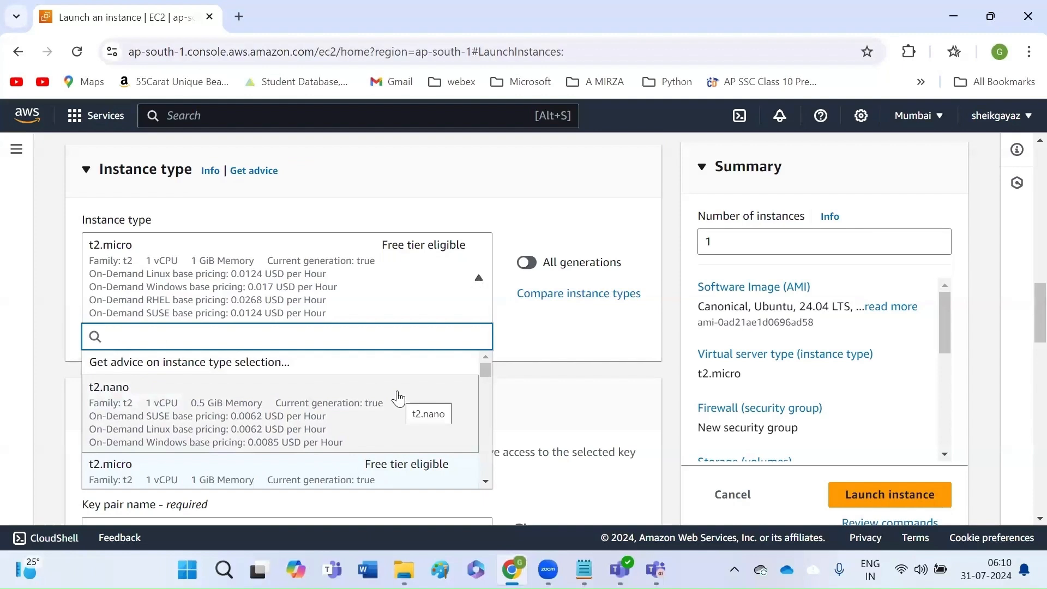
pyautogui.scroll(-2, 398, 398)
pyautogui.scroll(-2, 398, 399)
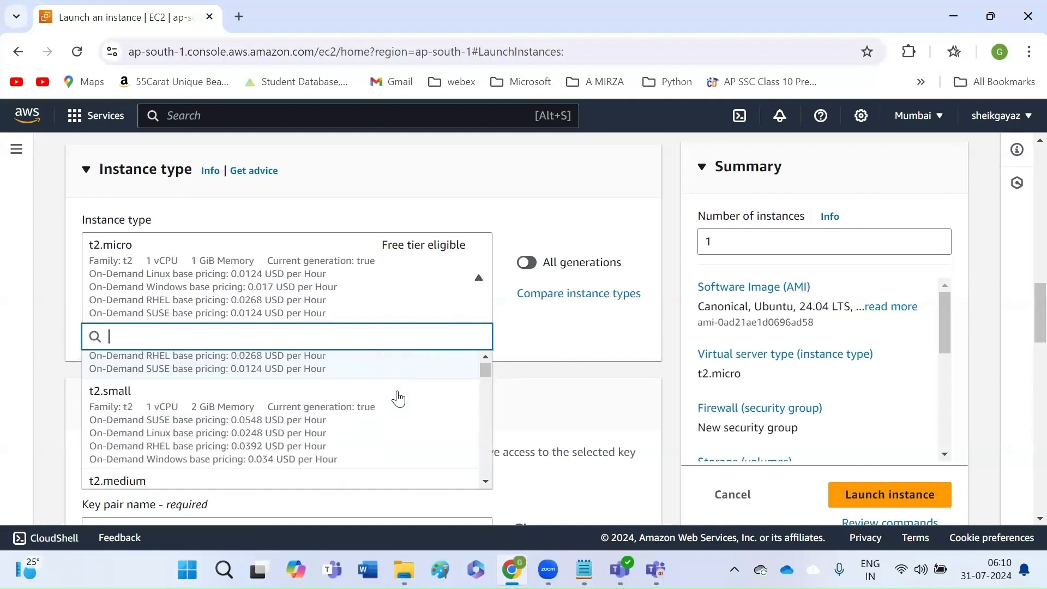
pyautogui.scroll(-2, 398, 399)
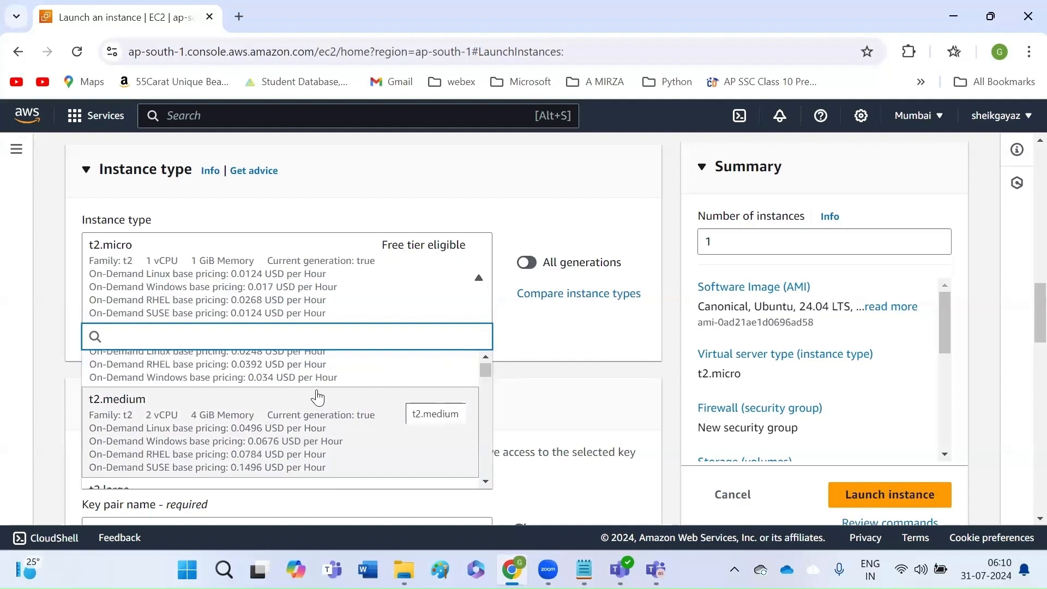
pyautogui.scroll(-5, 313, 409)
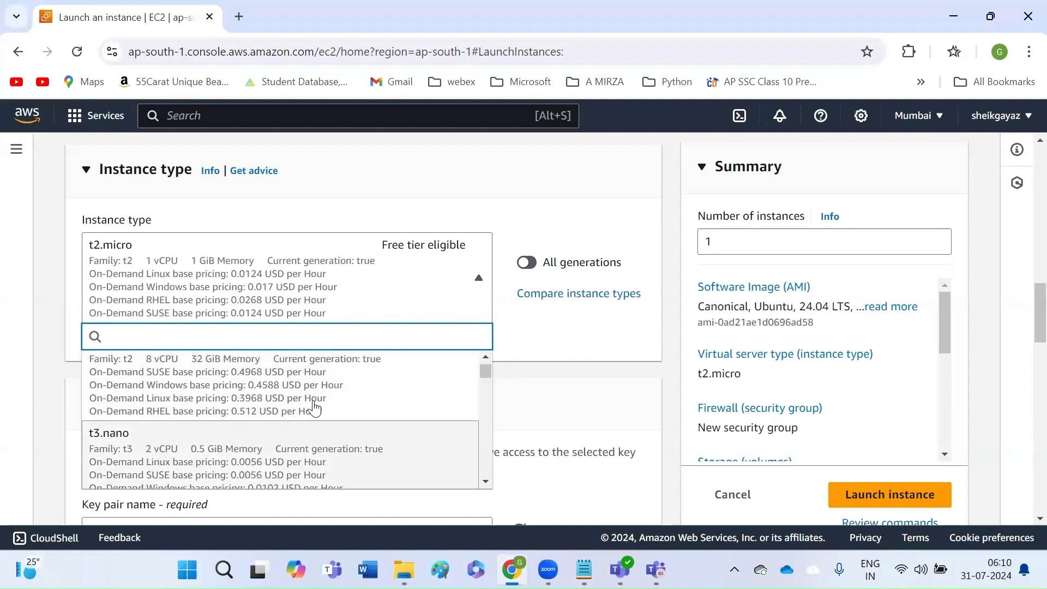
pyautogui.scroll(-10, 313, 409)
pyautogui.scroll(-2, 315, 408)
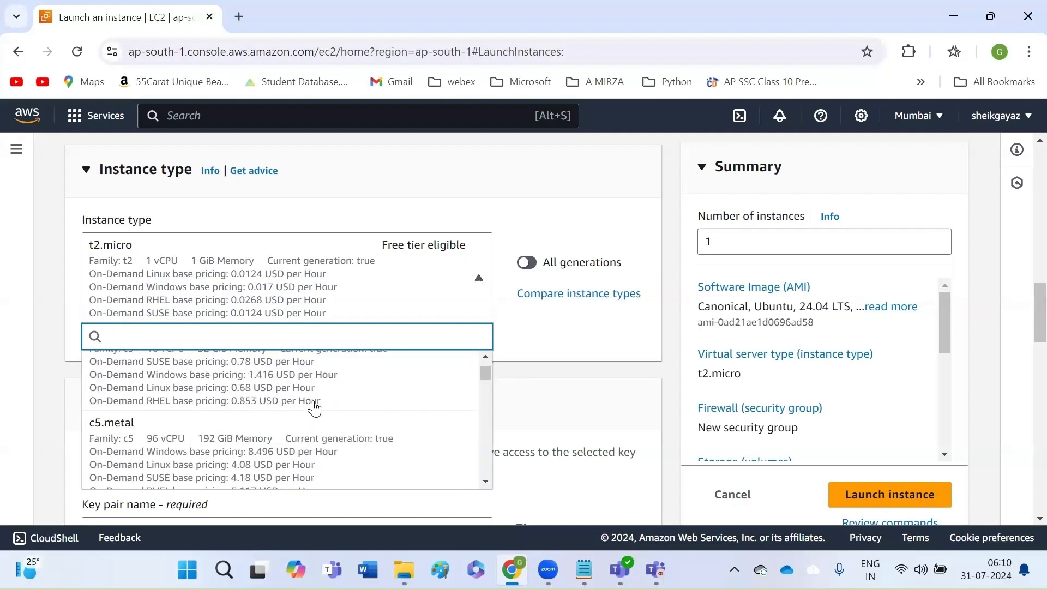
pyautogui.scroll(-8, 315, 408)
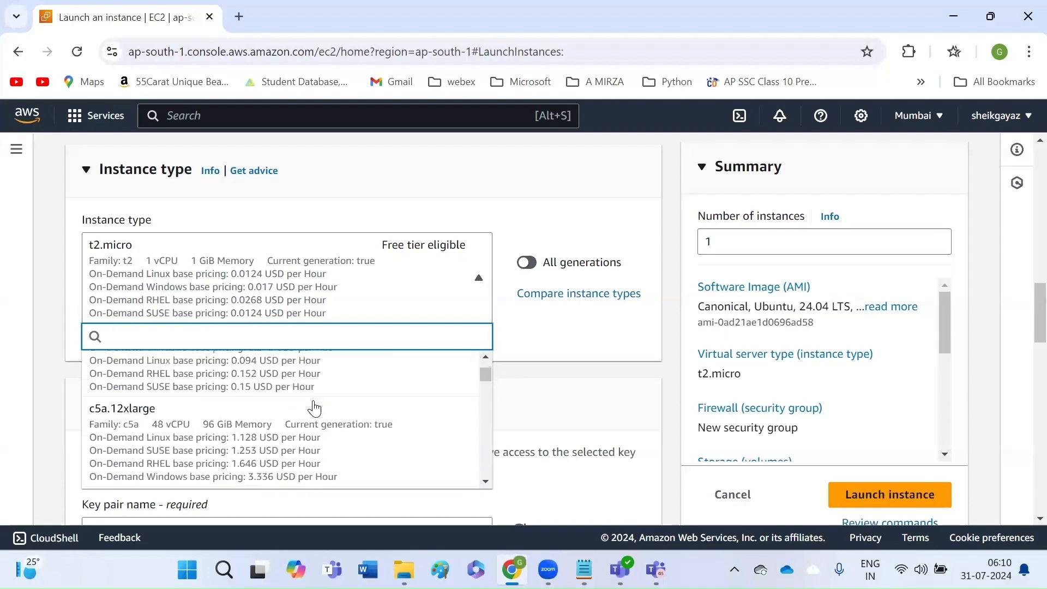
pyautogui.scroll(-5, 314, 408)
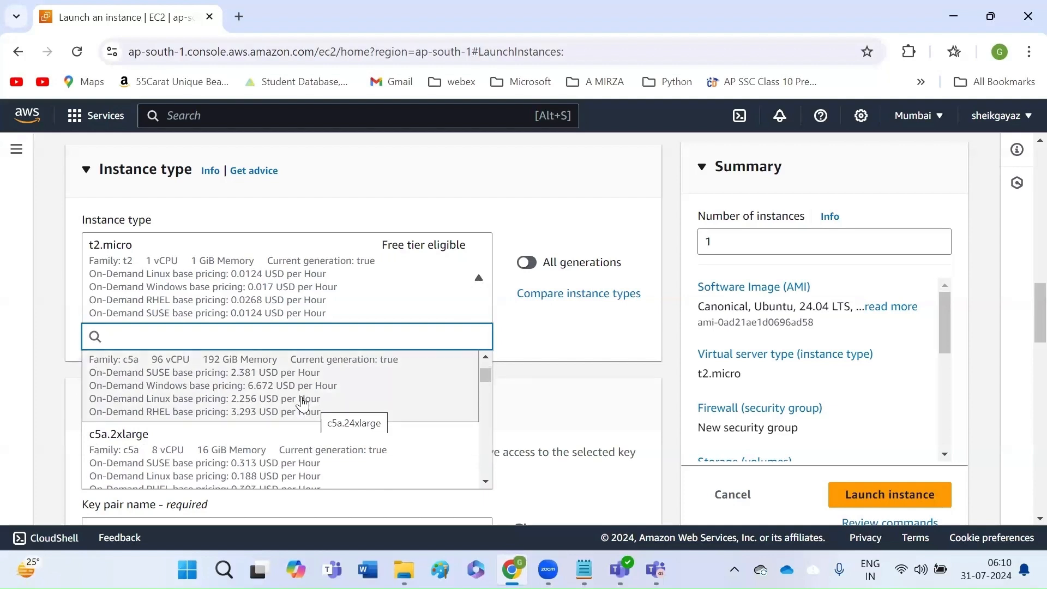
pyautogui.scroll(-1, 303, 404)
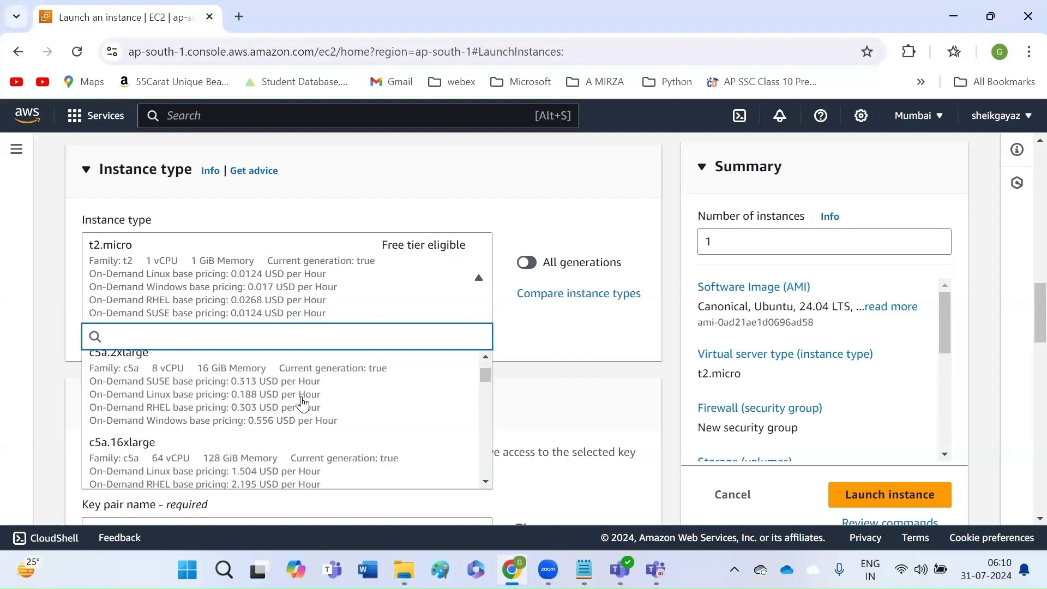
pyautogui.scroll(1, 303, 404)
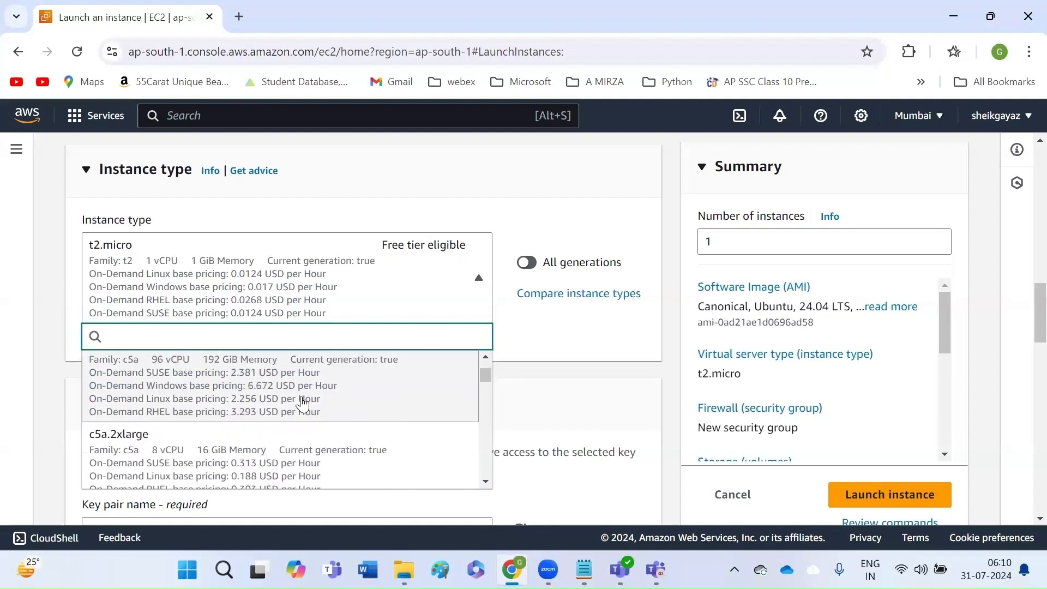
pyautogui.click(205, 458)
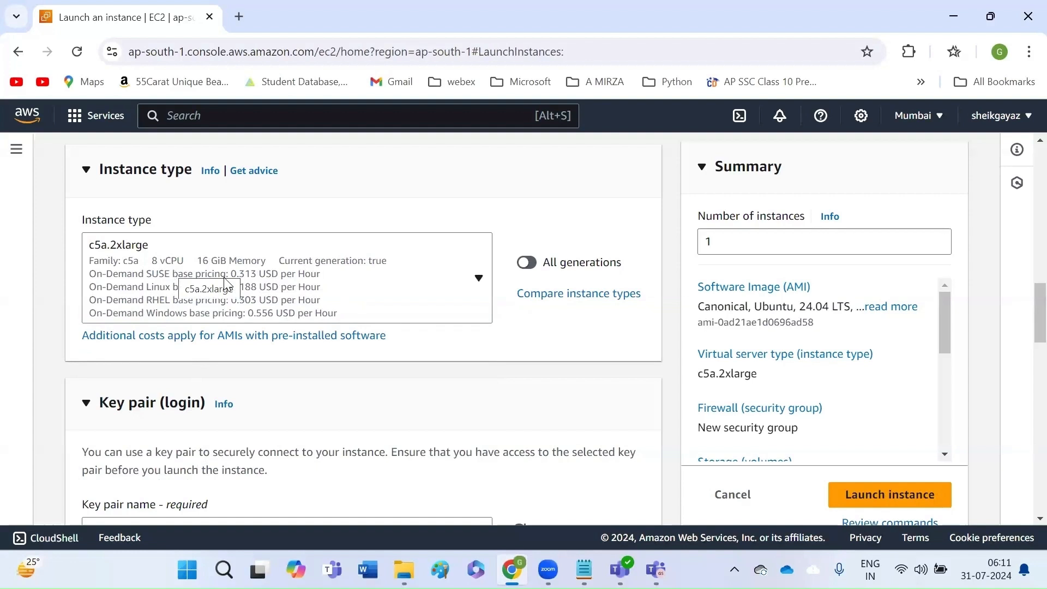
# Step: Set the instance type to the free-tier-eligible t2.micro and examine its vCPU, memory and hourly pricing up close
pyautogui.click(479, 280)
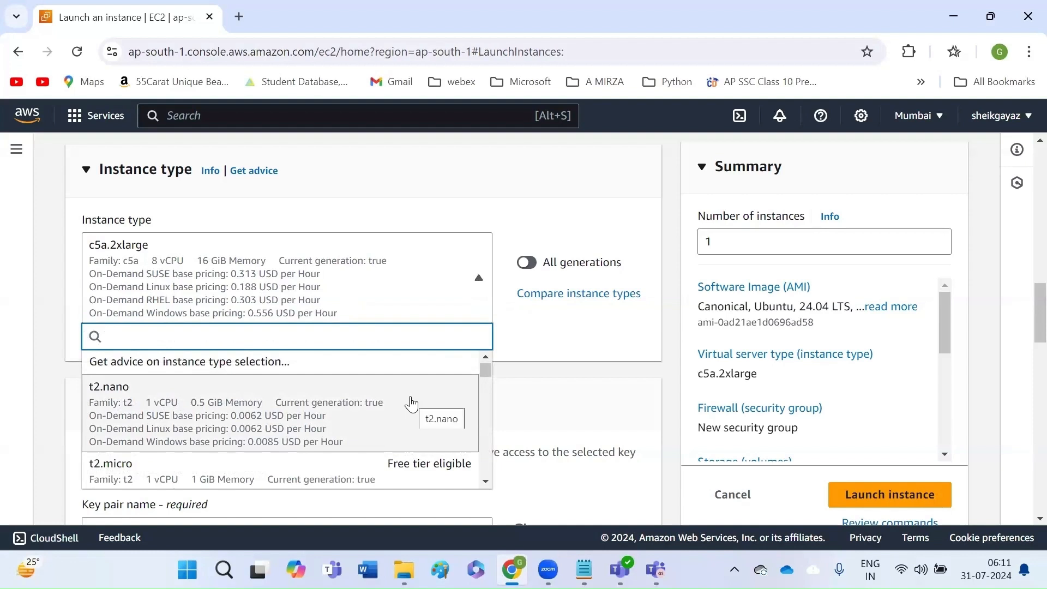
pyautogui.scroll(-1, 410, 402)
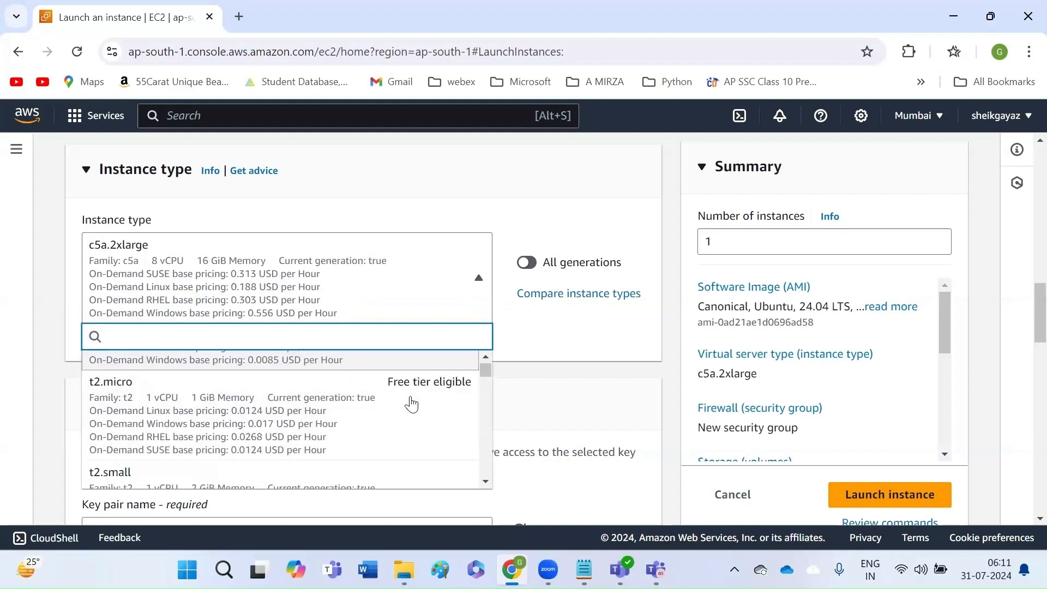
pyautogui.click(213, 415)
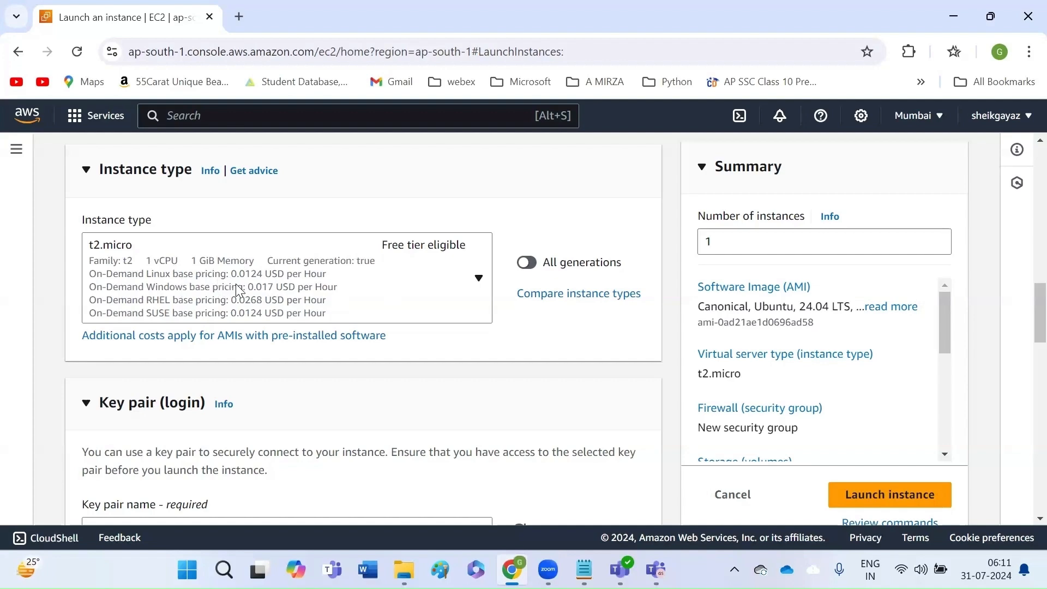
pyautogui.keyDown('ctrl'); pyautogui.scroll(4, 254, 293); pyautogui.keyUp('ctrl')
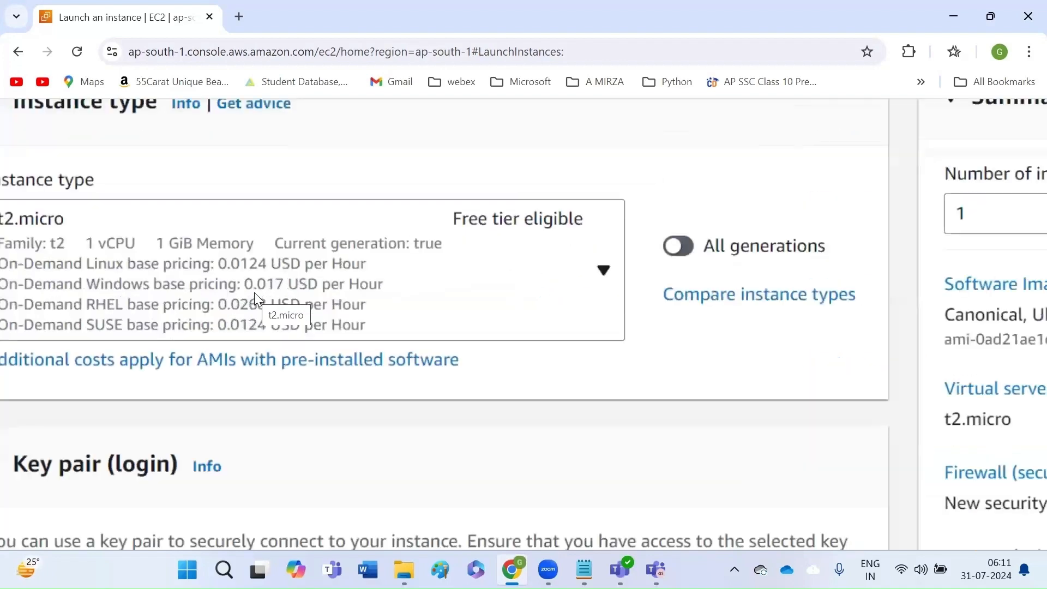
pyautogui.hscroll(-3, 254, 292)
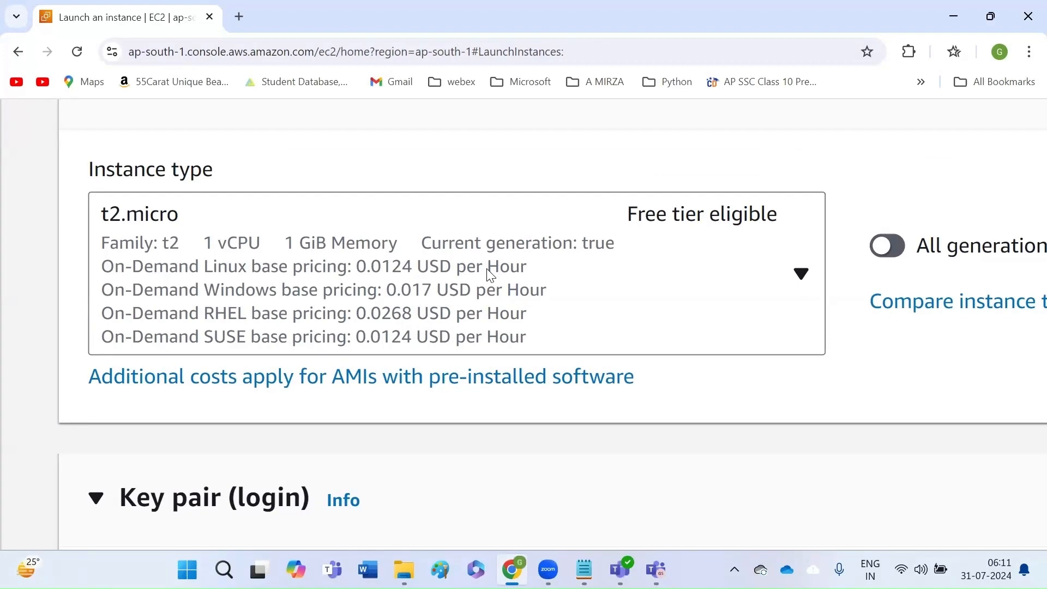
# Step: Look through the larger t2 instance types and choose t2.xlarge for the instance
pyautogui.click(801, 274)
pyautogui.scroll(-3, 584, 342)
pyautogui.scroll(-6, 492, 290)
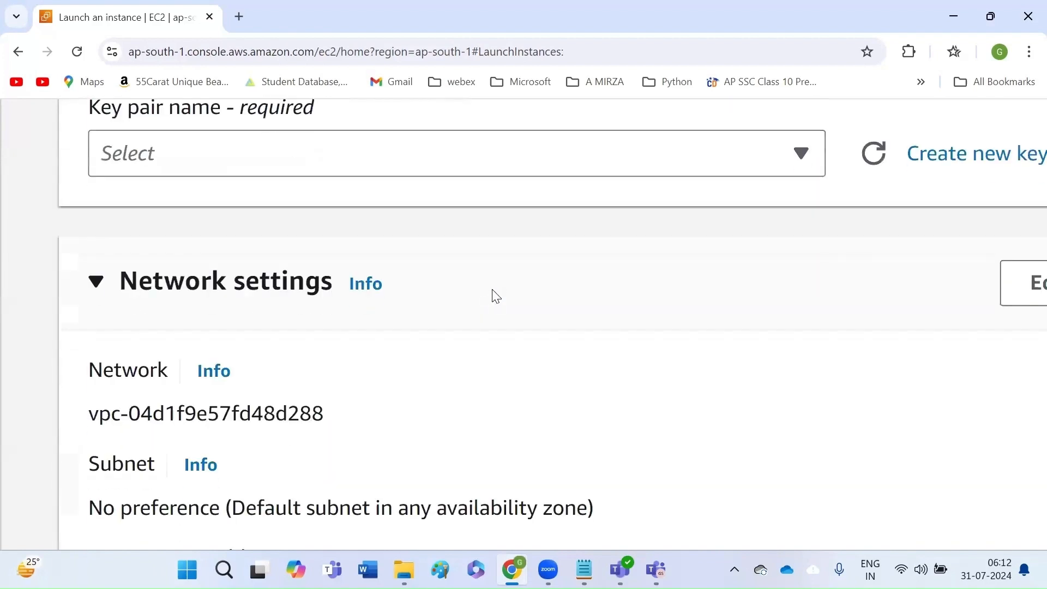
pyautogui.scroll(6, 492, 290)
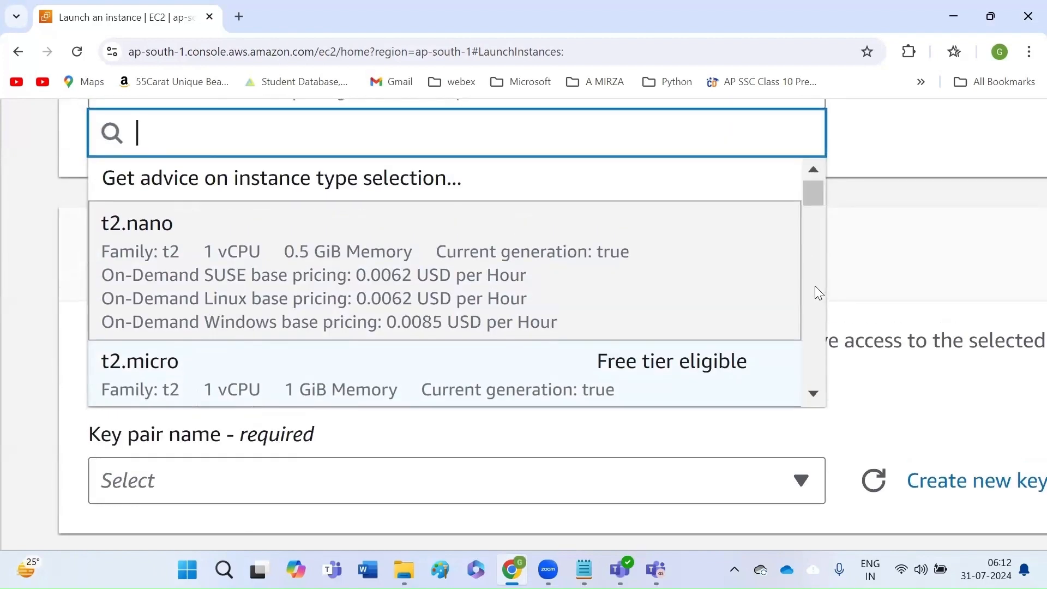
pyautogui.scroll(-4, 815, 286)
pyautogui.scroll(-7, 510, 320)
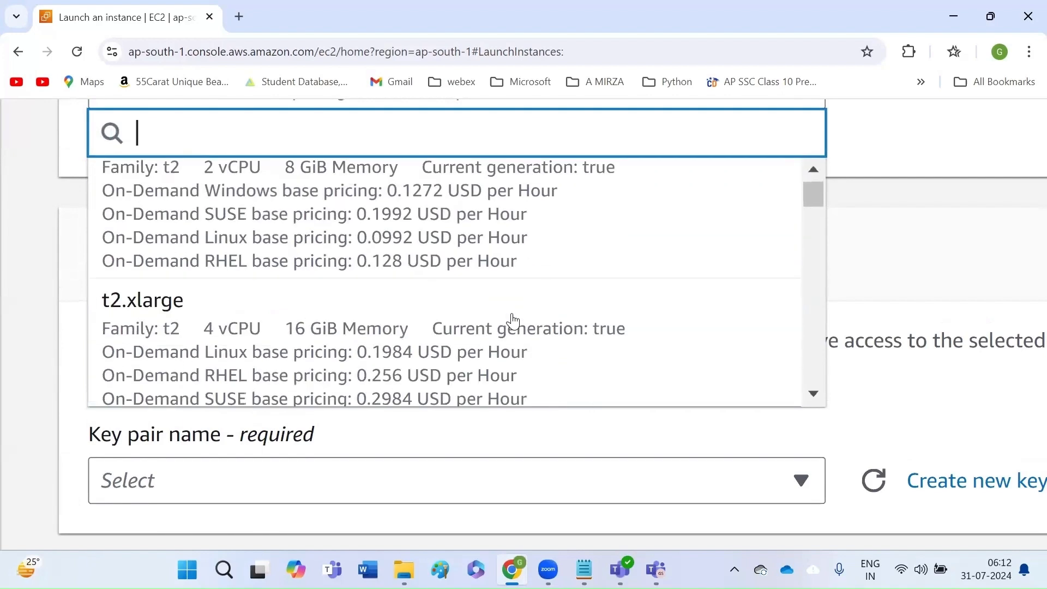
pyautogui.scroll(-2, 512, 320)
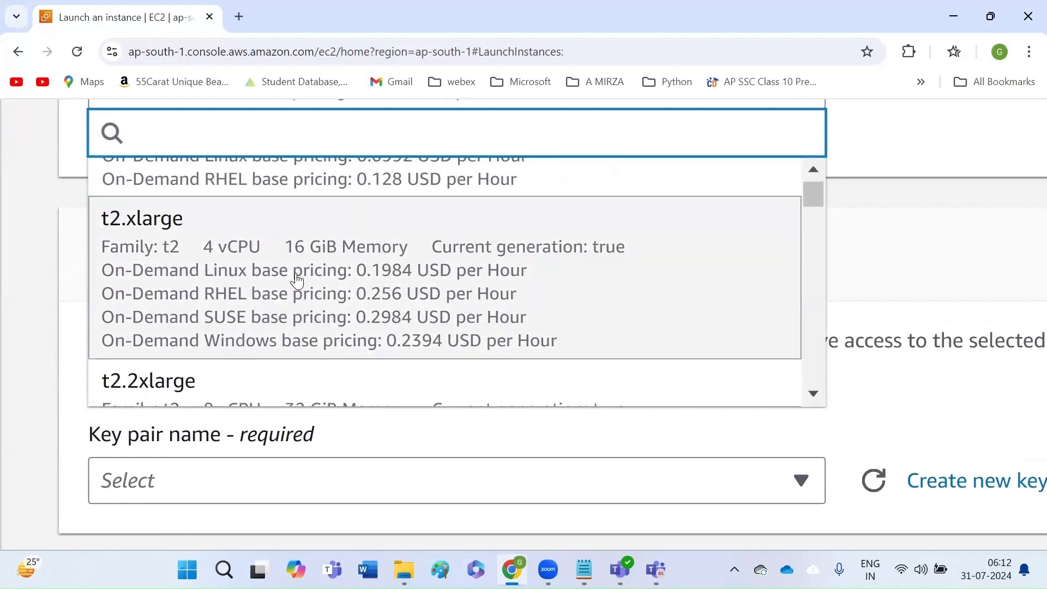
pyautogui.click(297, 273)
pyautogui.scroll(1, 389, 227)
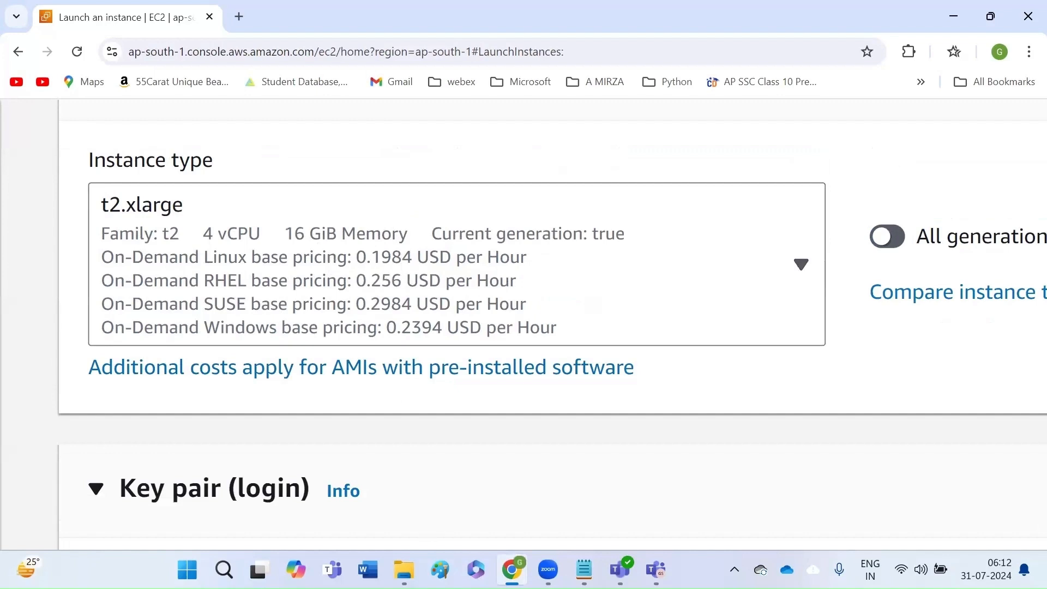
# Step: Switch to the Notepad agenda and add the line "free tier eligible instance ---> t2.micro" below Linux commands
pyautogui.click(584, 570)
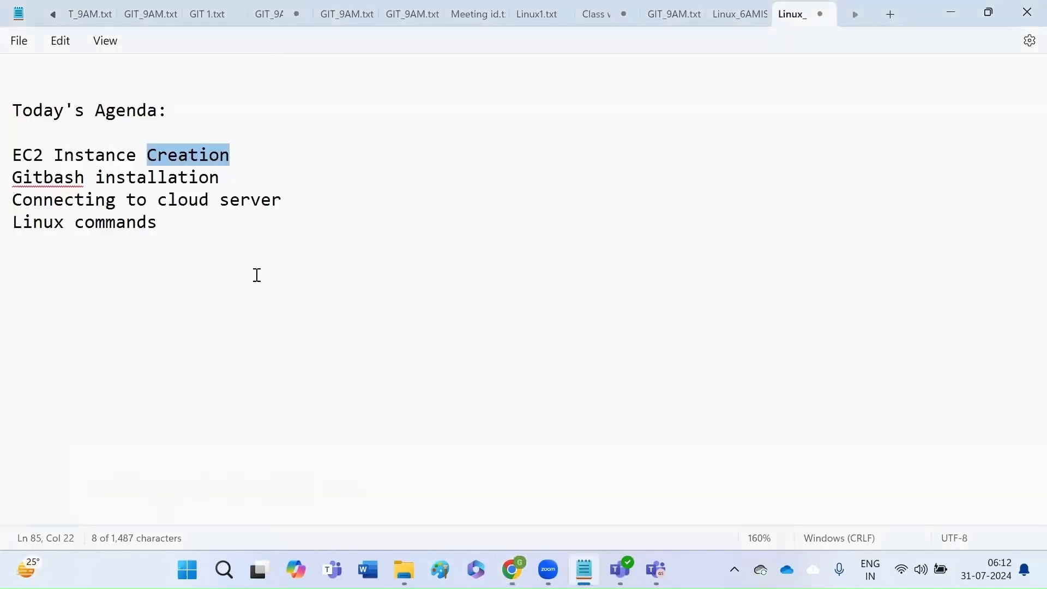
pyautogui.click(46, 277)
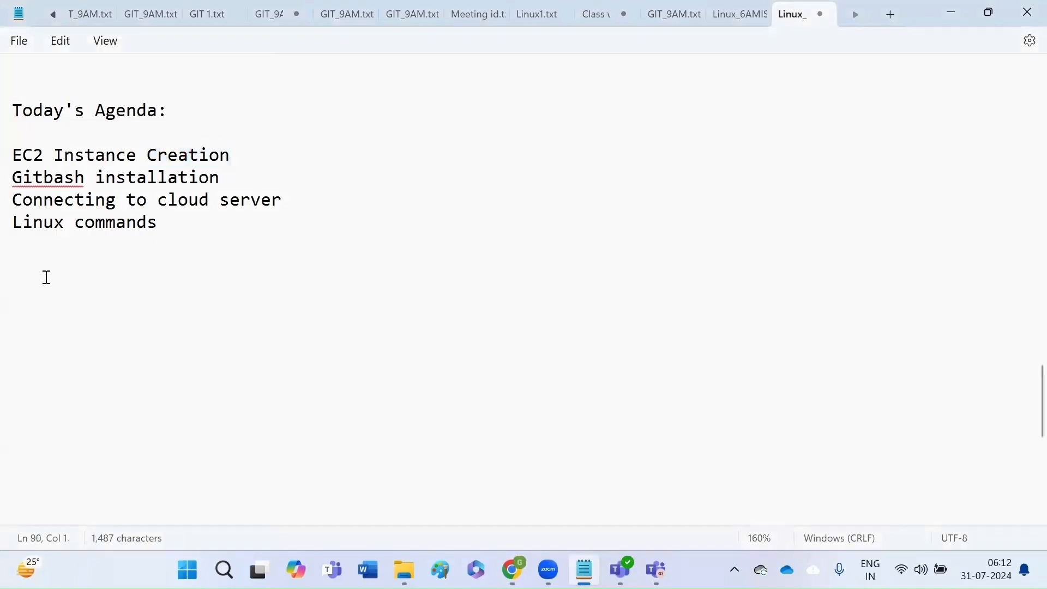
pyautogui.write('free tie')
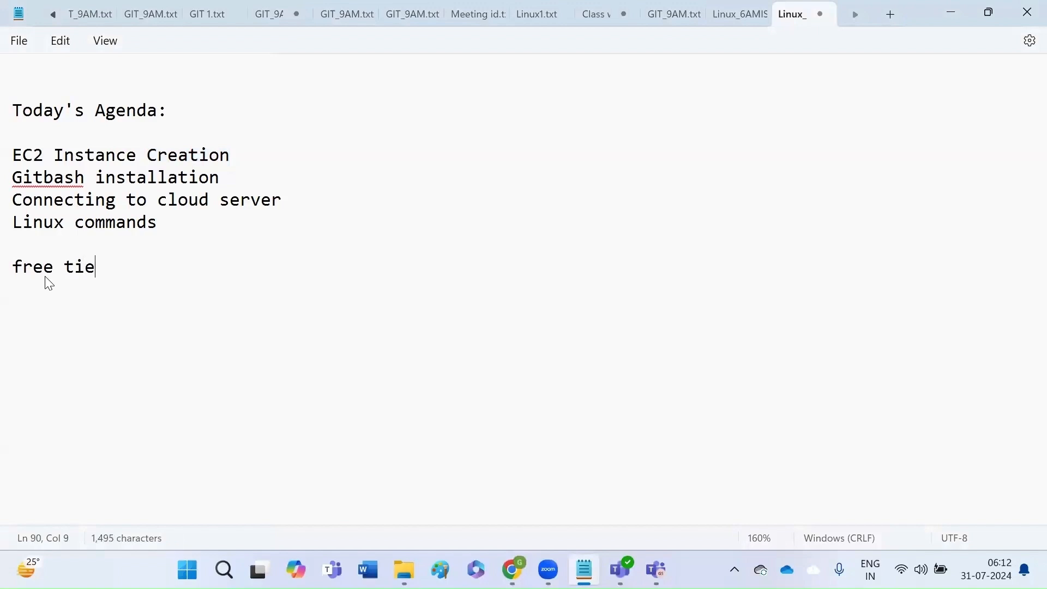
pyautogui.write('r eligible i')
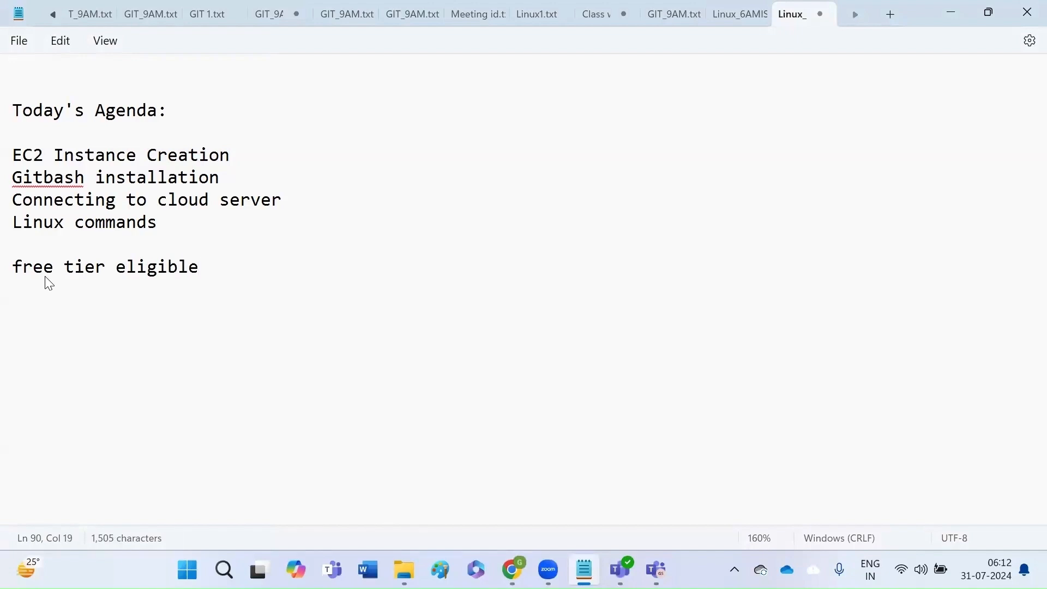
pyautogui.write('nsta')
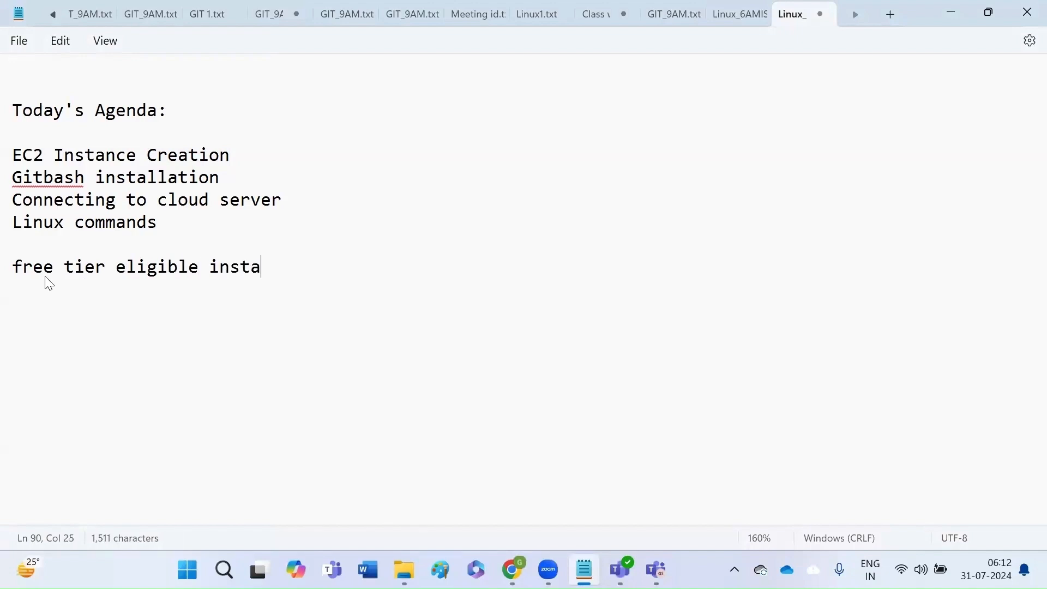
pyautogui.write('nce ---> t2.')
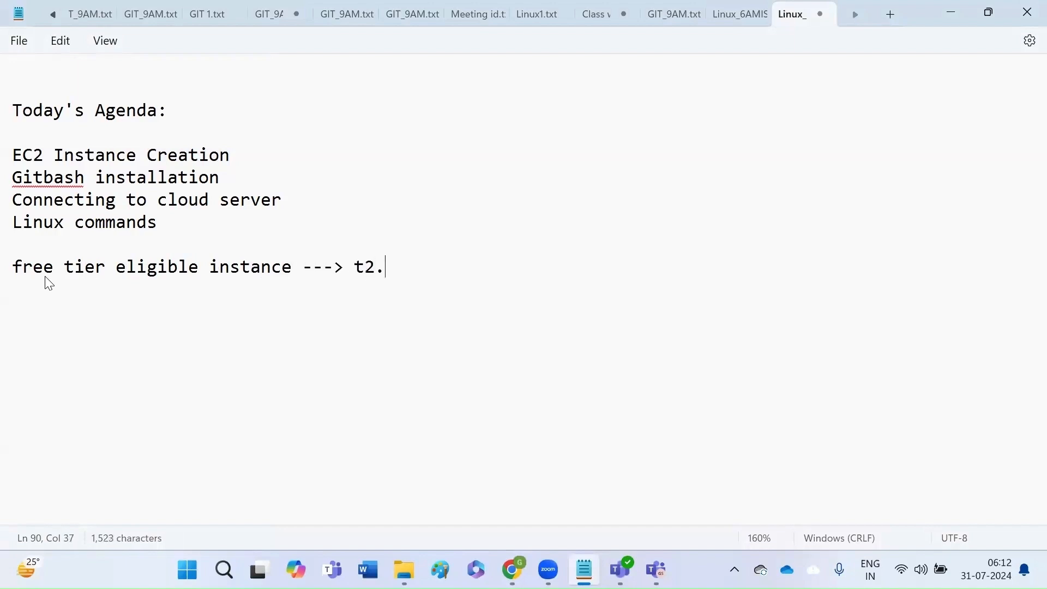
pyautogui.write('micro')
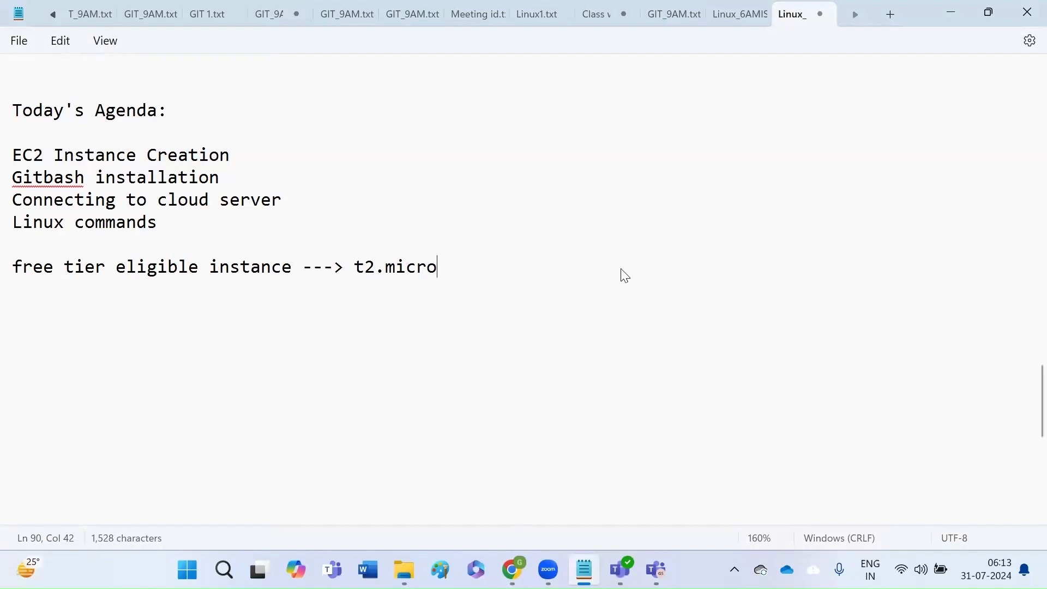
# Step: Return to the EC2 launch page in Chrome, set the instance type to t2.micro and go on to the key pair section
pyautogui.hotkey('alt', 'Tab')
pyautogui.click(801, 345)
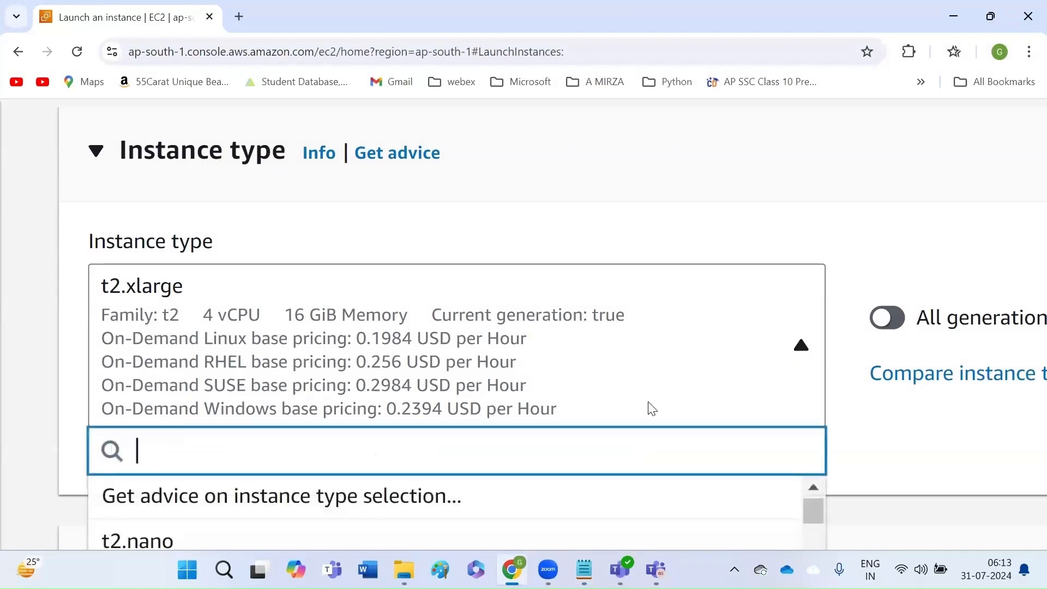
pyautogui.scroll(-1, 633, 428)
pyautogui.scroll(-2, 484, 451)
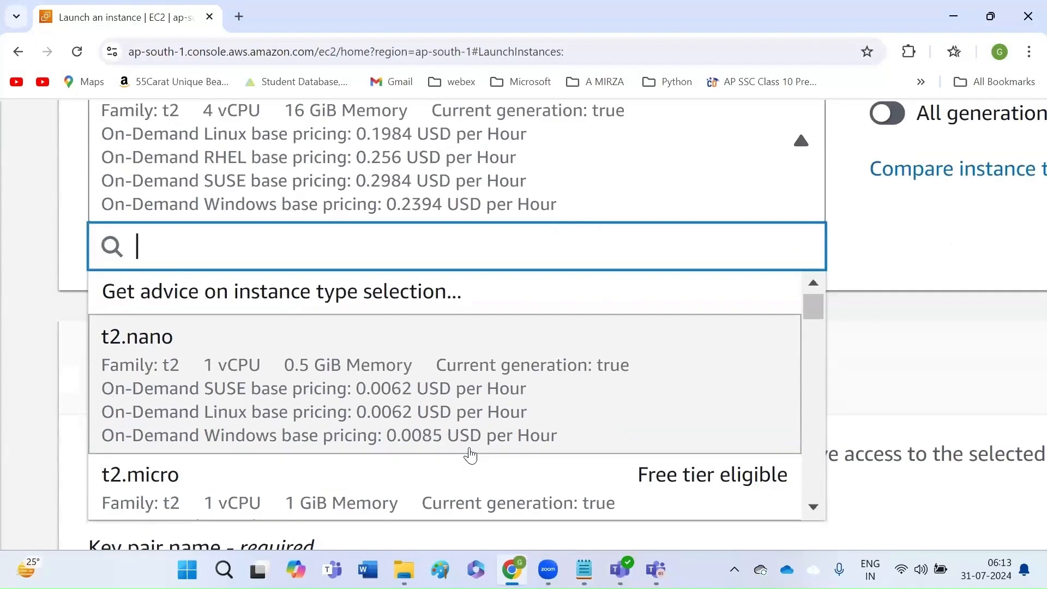
pyautogui.scroll(-1, 472, 455)
pyautogui.scroll(-2, 435, 346)
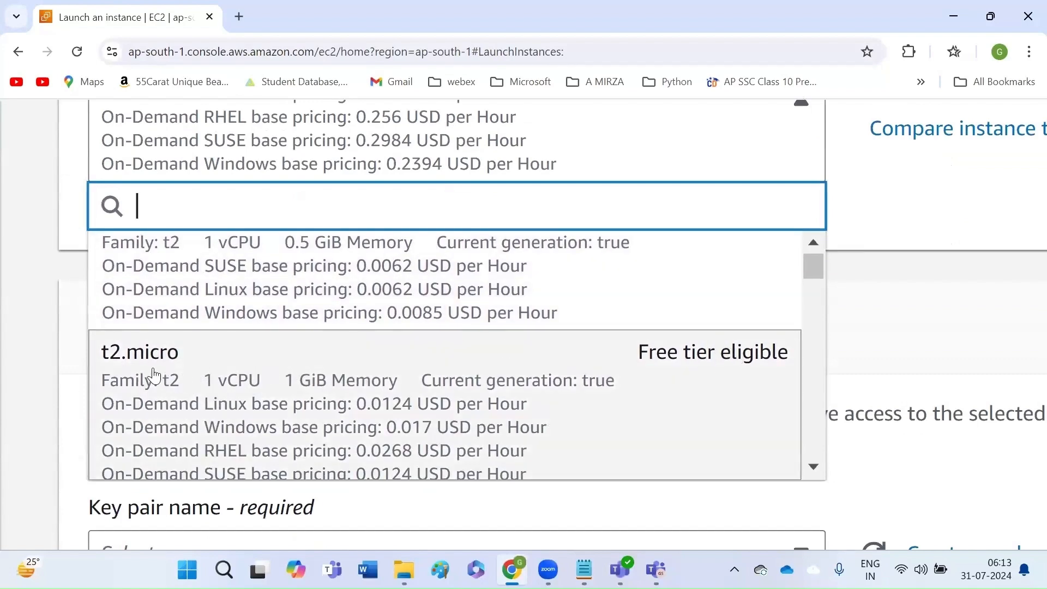
pyautogui.click(155, 375)
pyautogui.scroll(1, 546, 209)
pyautogui.scroll(3, 546, 209)
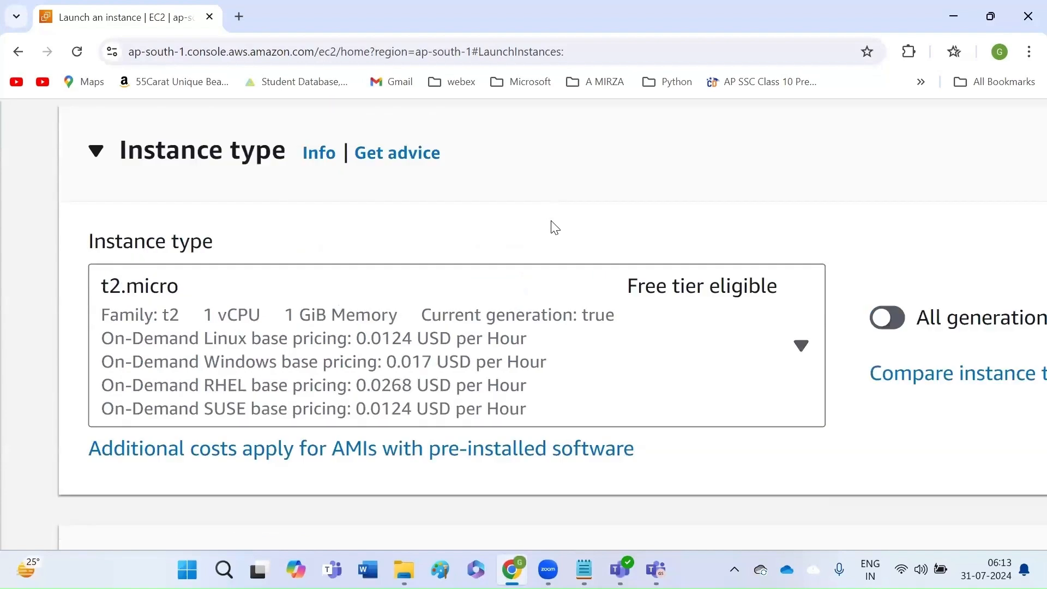
pyautogui.scroll(-5, 554, 227)
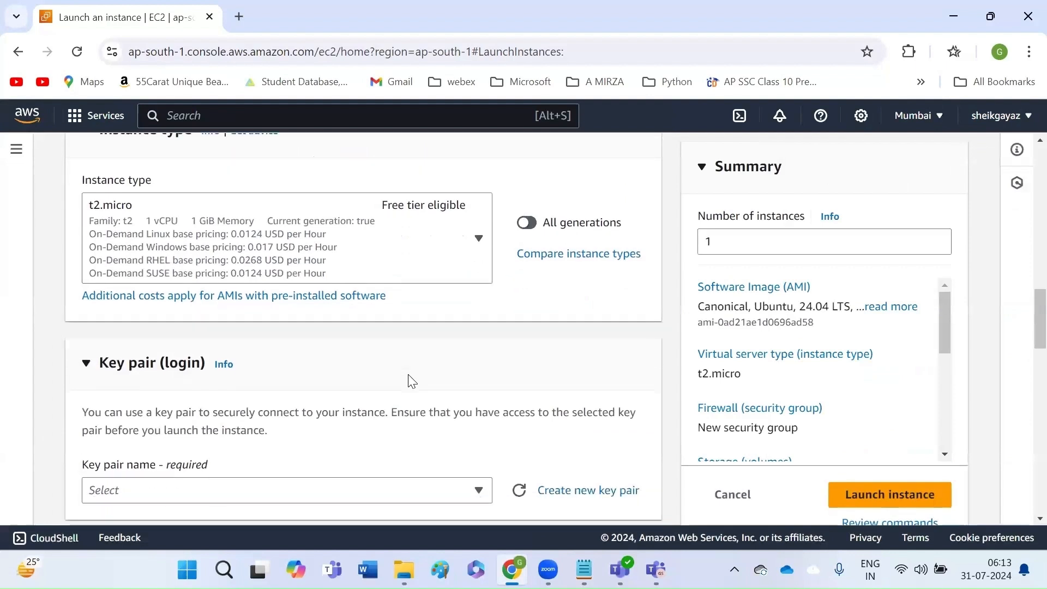
pyautogui.scroll(-2, 410, 380)
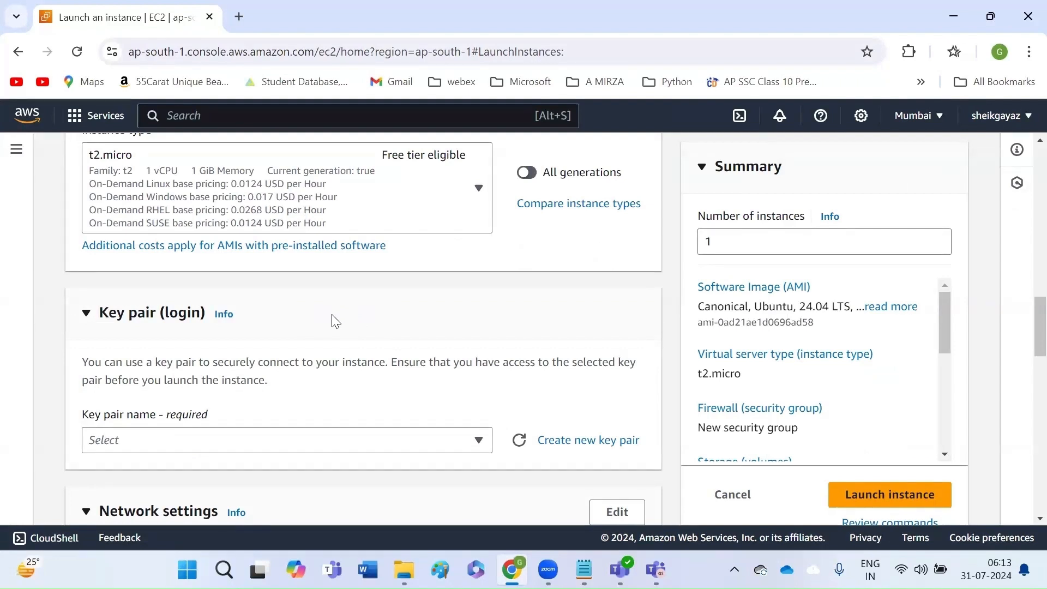
# Step: Create a new RSA key pair named SSIT_310724 with the .pem private key format and use it for the instance
pyautogui.scroll(-1, 458, 342)
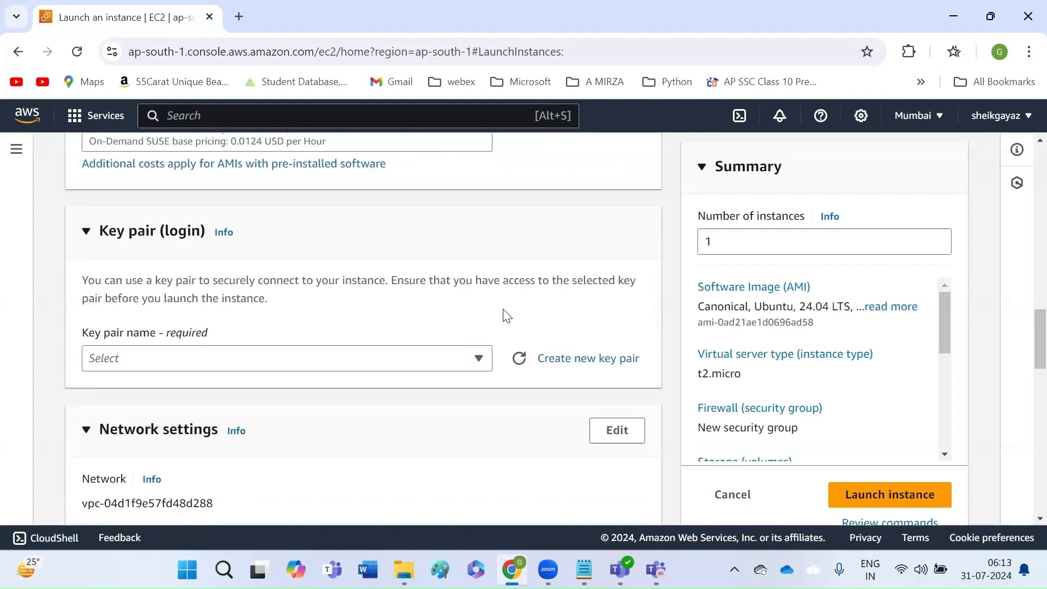
pyautogui.click(478, 362)
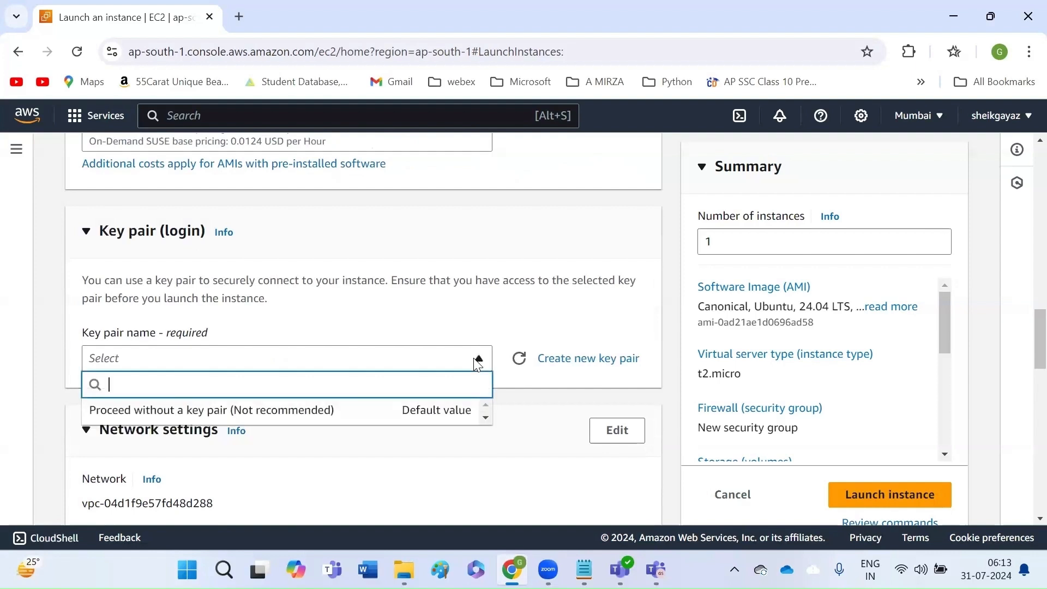
pyautogui.click(473, 250)
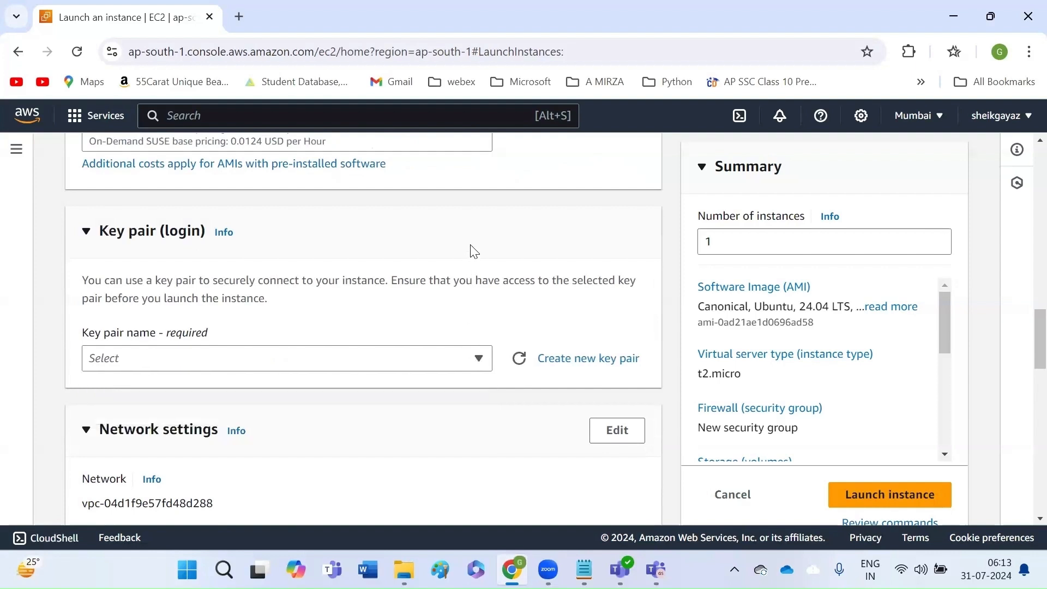
pyautogui.click(579, 362)
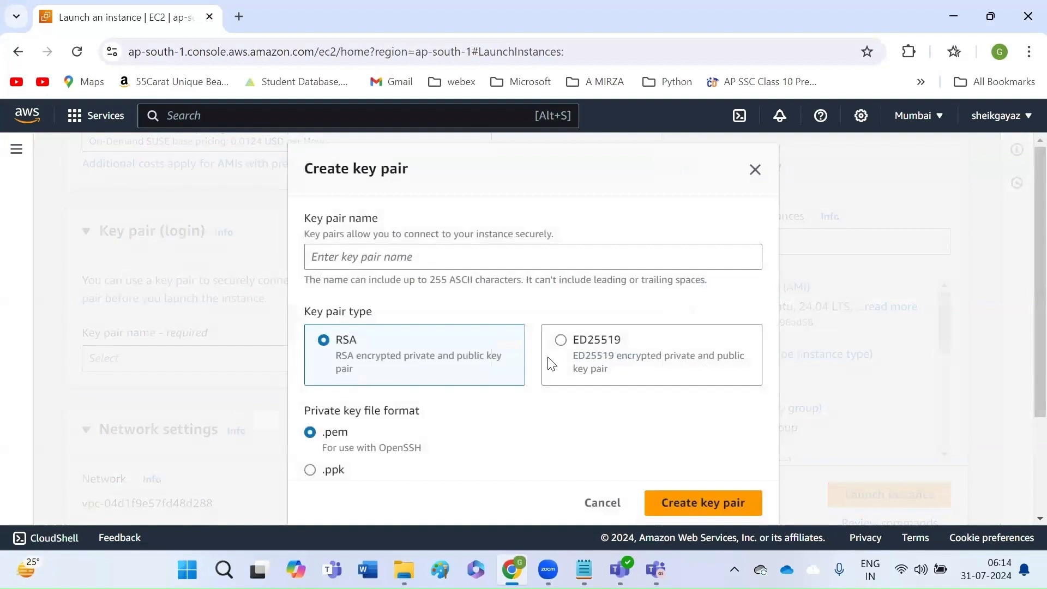
pyautogui.click(365, 256)
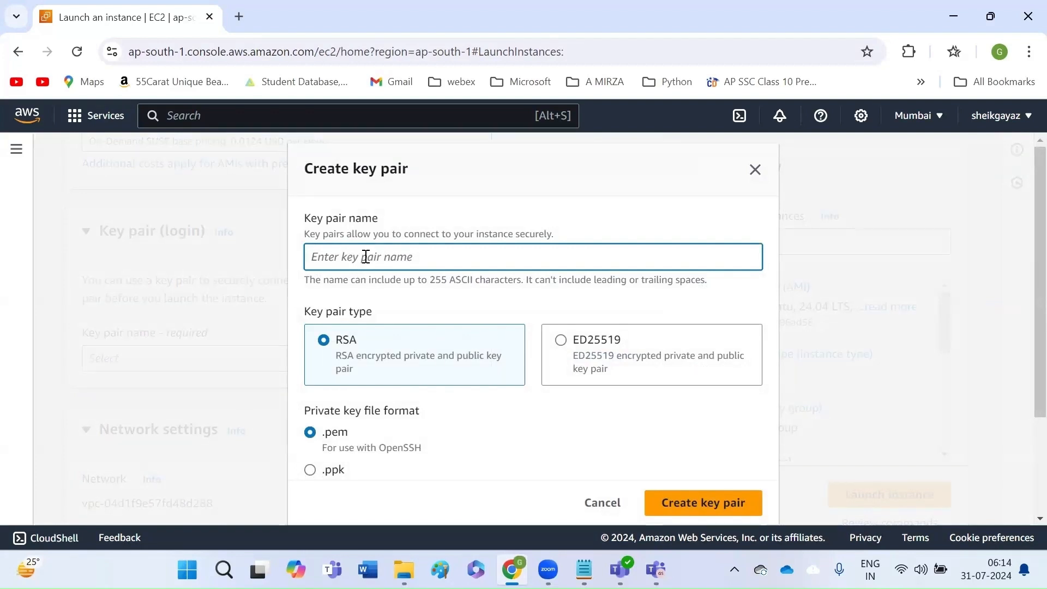
pyautogui.write('SSIT_310724')
pyautogui.scroll(-1, 441, 355)
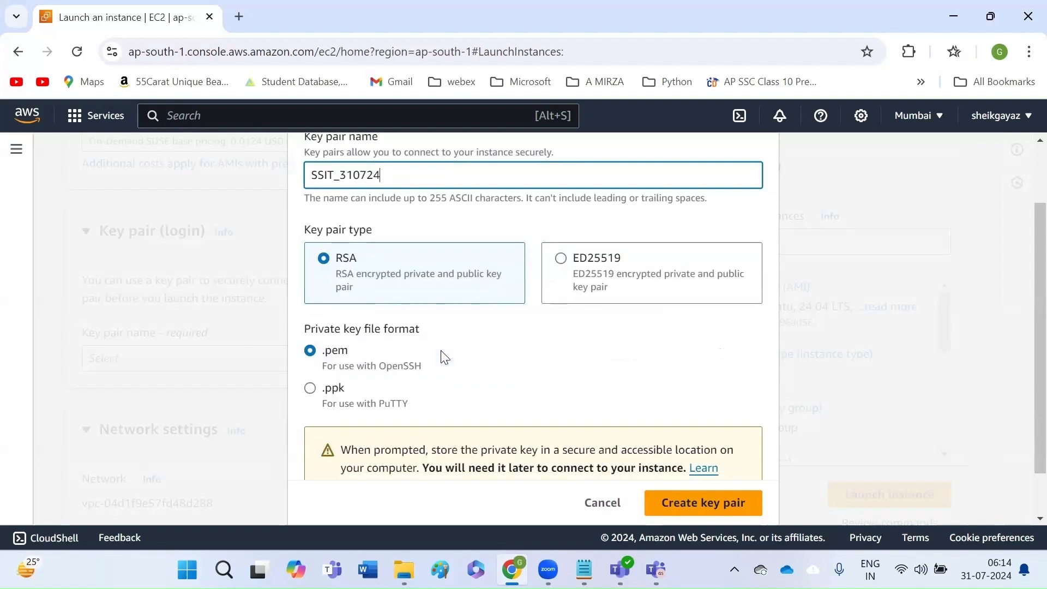
pyautogui.scroll(-1, 443, 357)
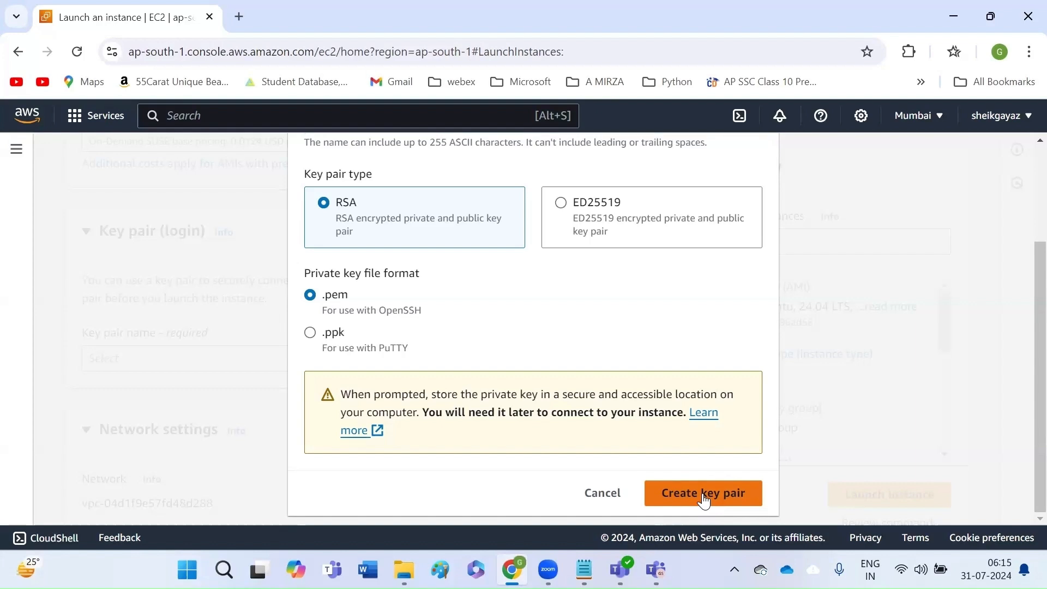
pyautogui.click(704, 498)
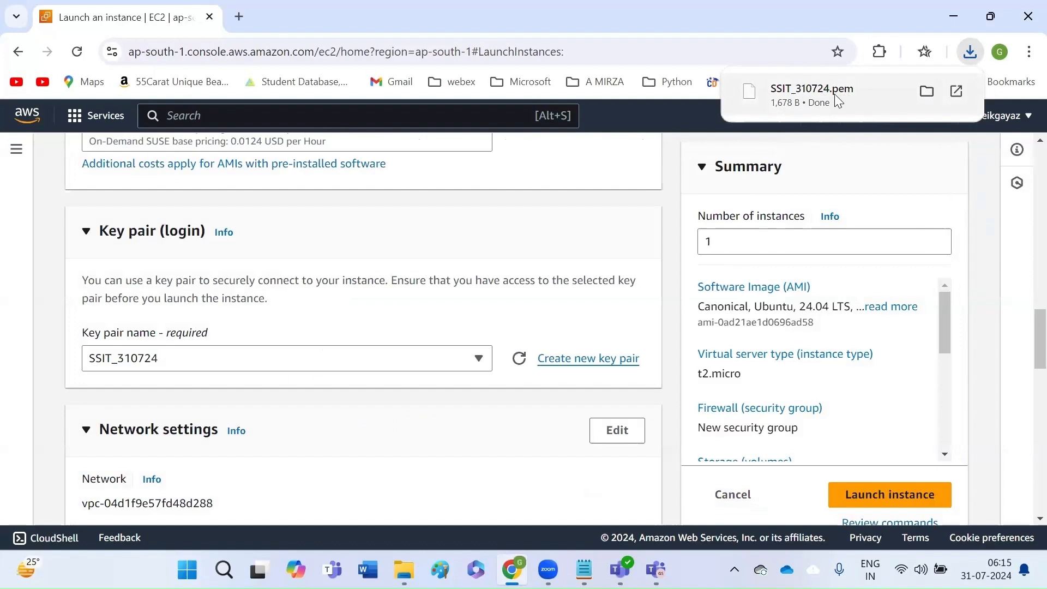
# Step: Copy the downloaded SSIT_310724.pem file from the Downloads folder into the MKS_SSIT300724 folder in File Explorer
pyautogui.click(926, 90)
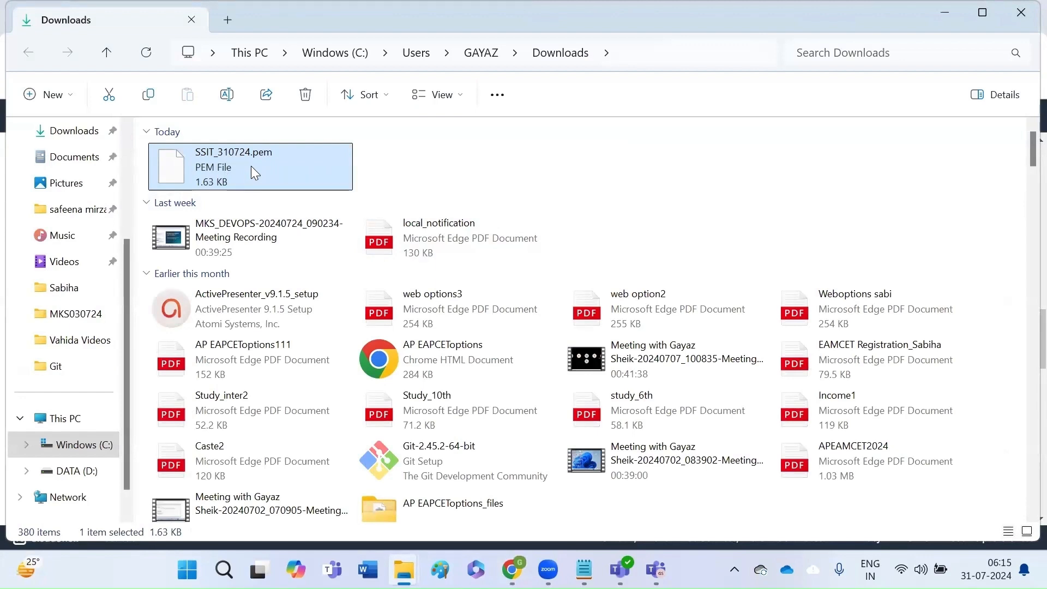
pyautogui.rightClick(251, 166)
pyautogui.click(272, 187)
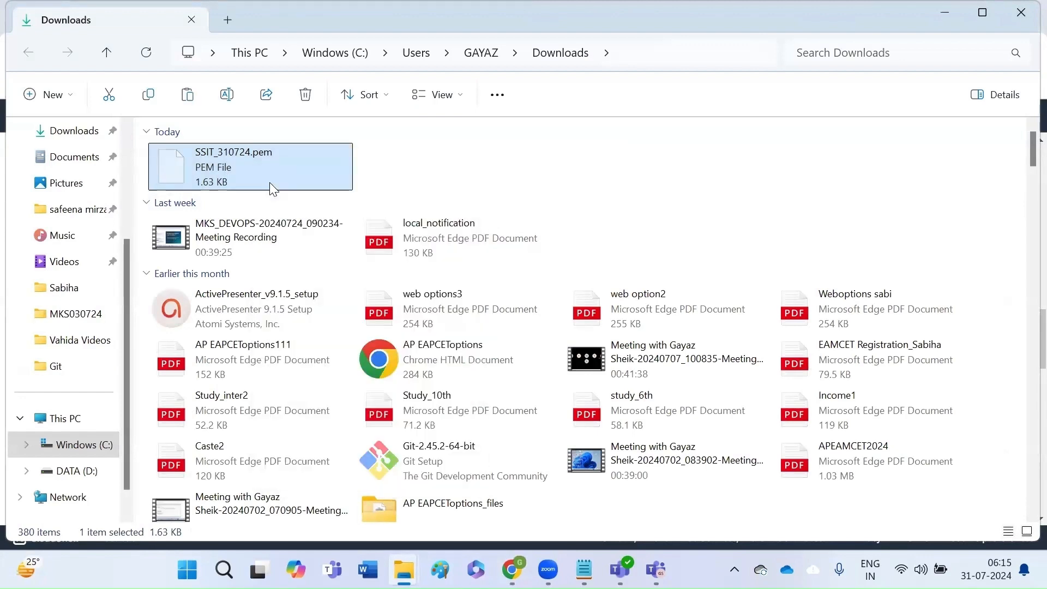
pyautogui.click(954, 16)
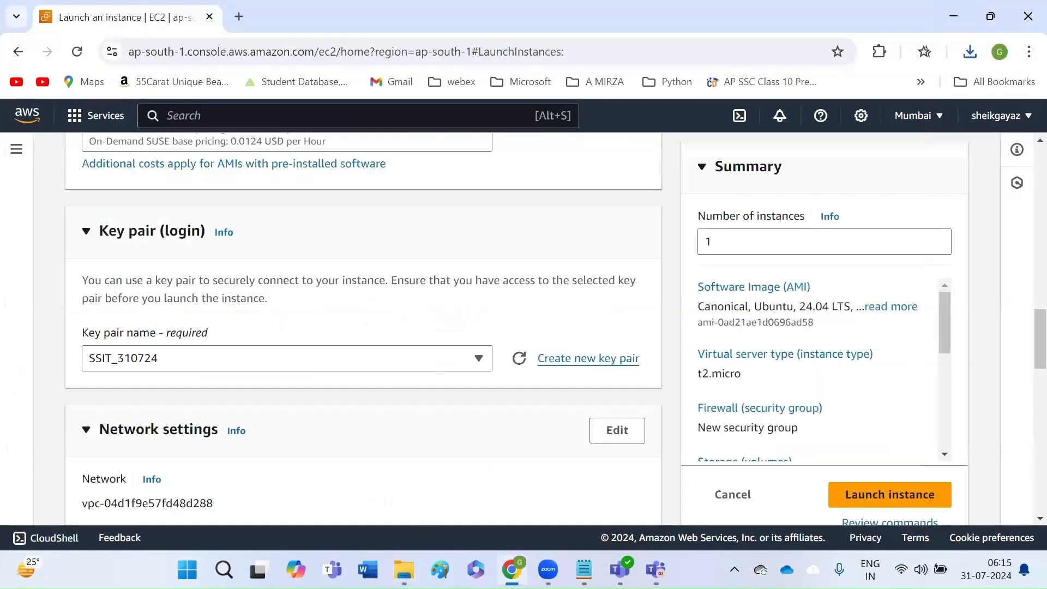
pyautogui.moveTo(405, 570)
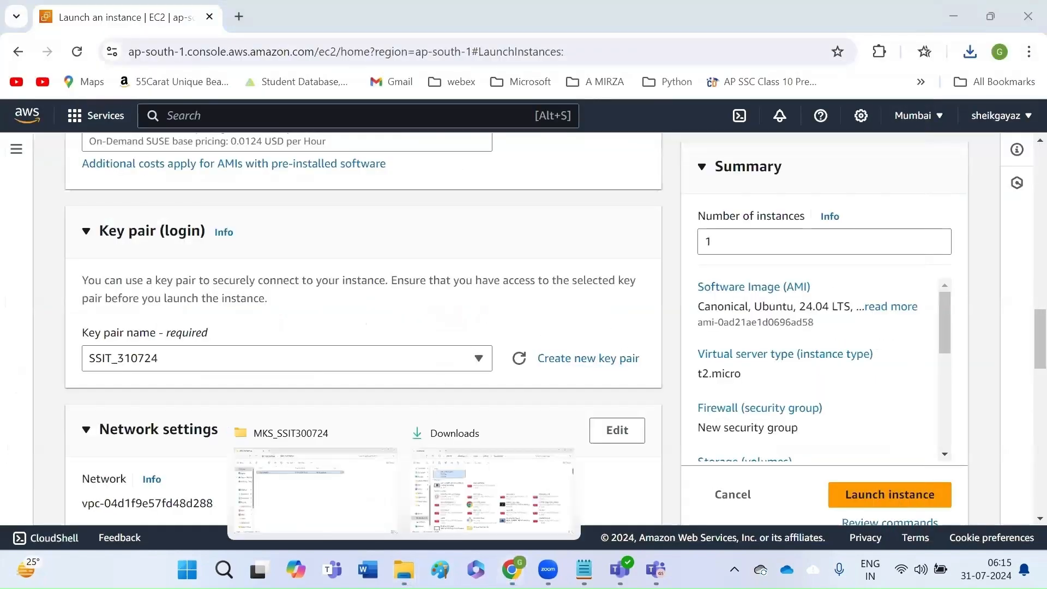
pyautogui.click(334, 473)
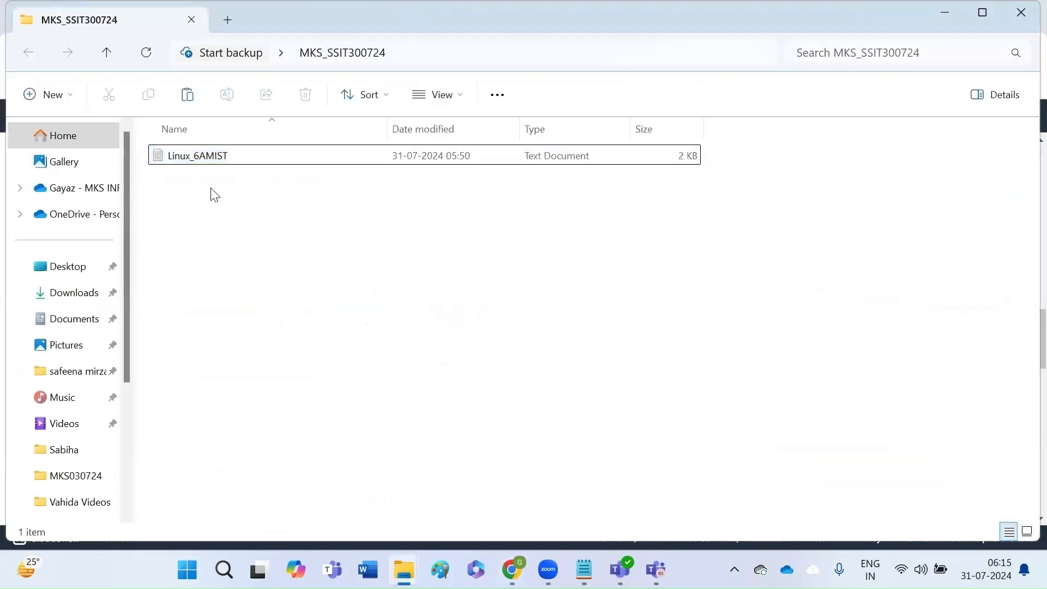
pyautogui.rightClick(213, 195)
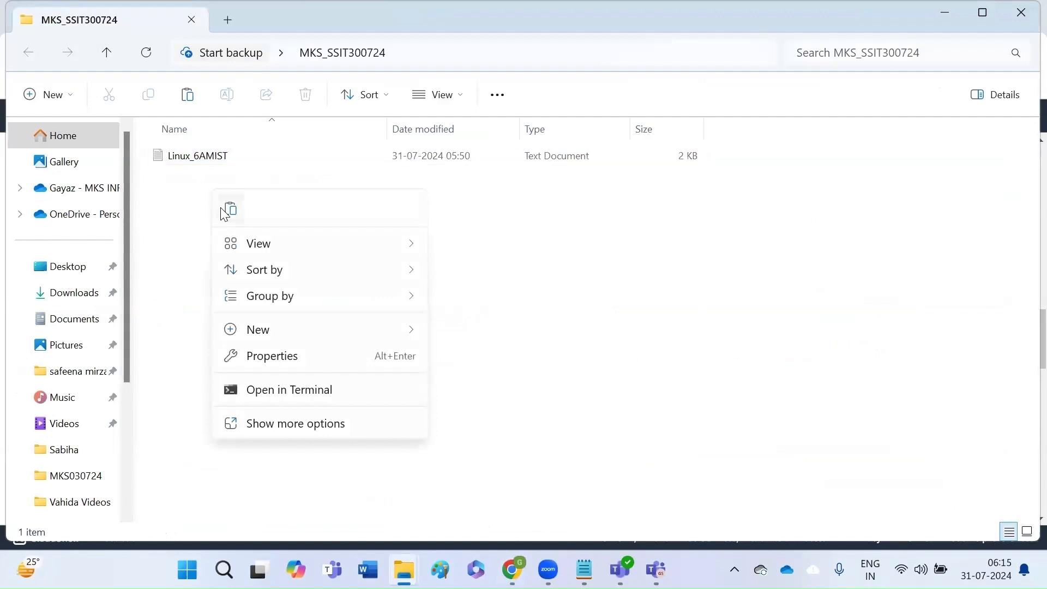
pyautogui.click(234, 216)
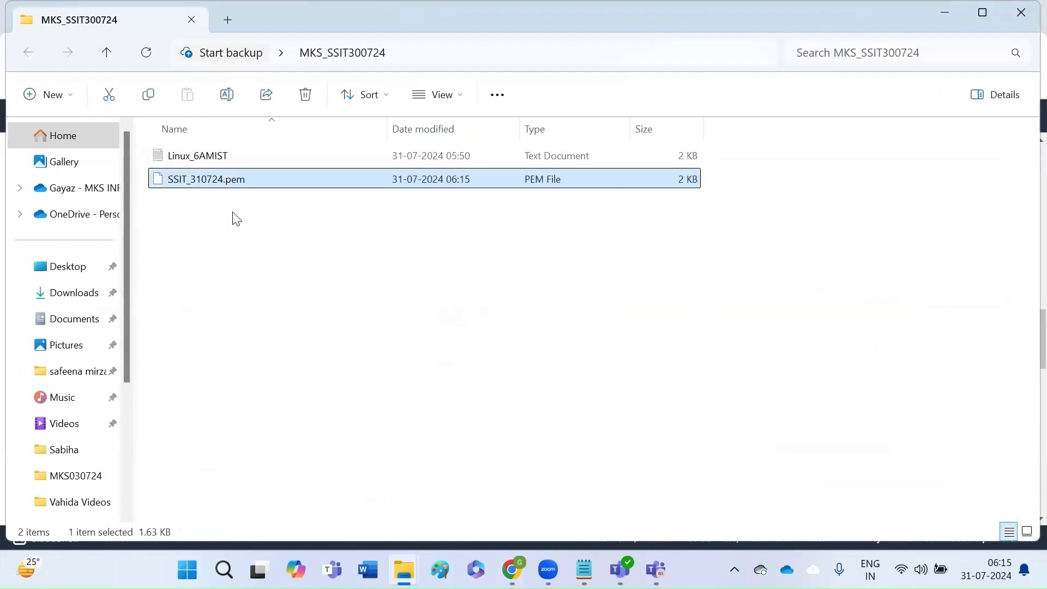
pyautogui.click(303, 265)
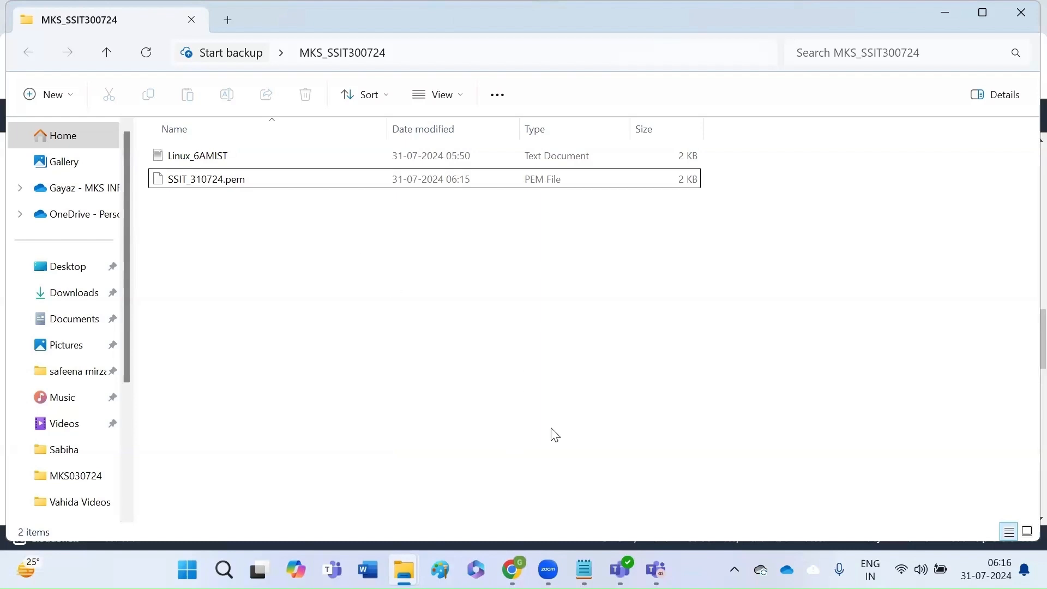
# Step: Return to the EC2 launch page in Chrome, review the network and storage settings, and launch one instance
pyautogui.hotkey('alt', 'Tab')
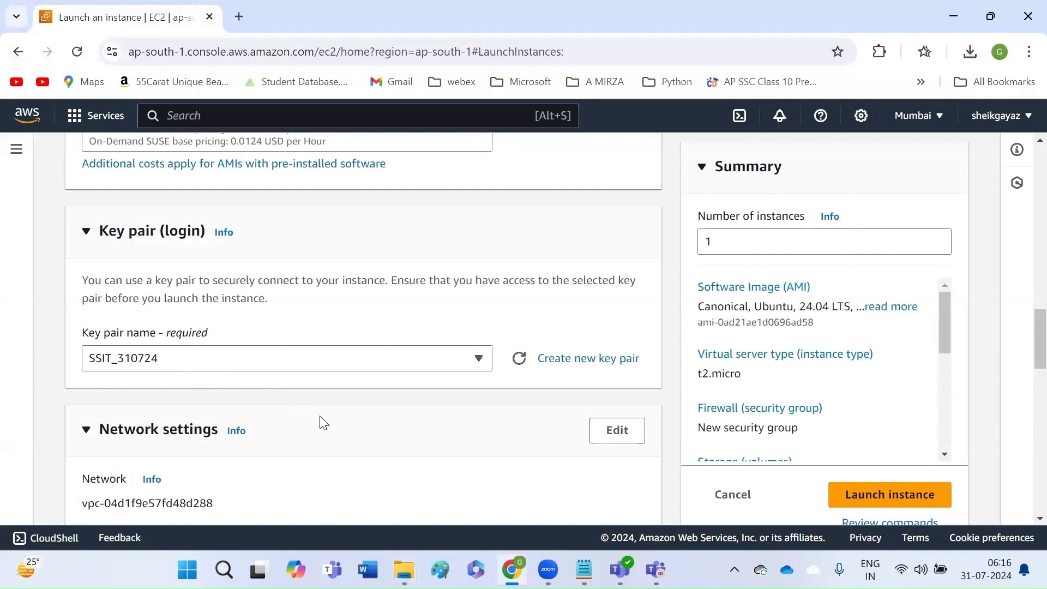
pyautogui.scroll(-3, 322, 423)
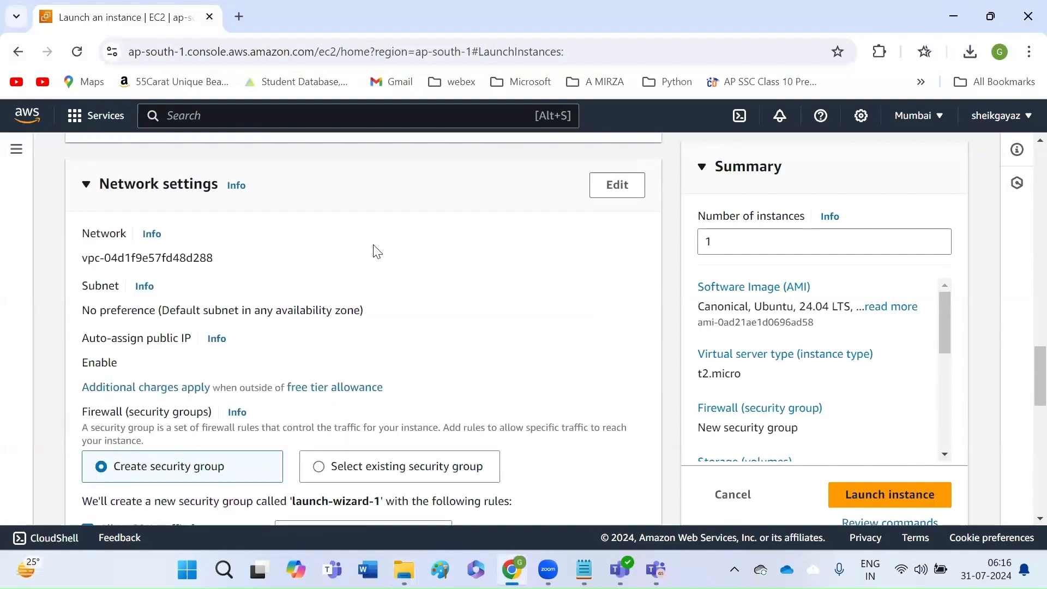
pyautogui.scroll(-9, 495, 298)
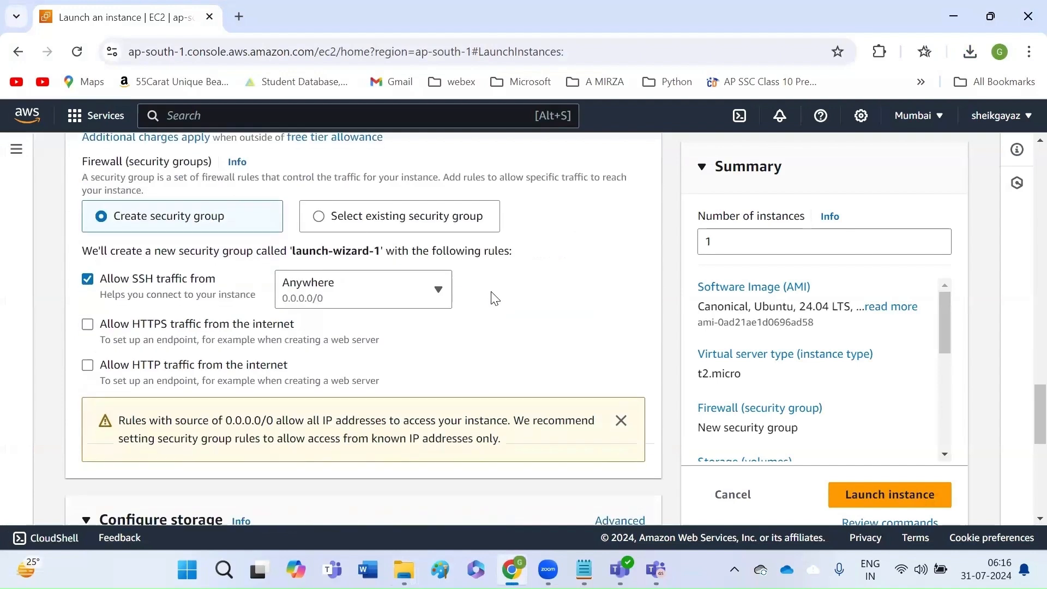
pyautogui.scroll(-4, 494, 299)
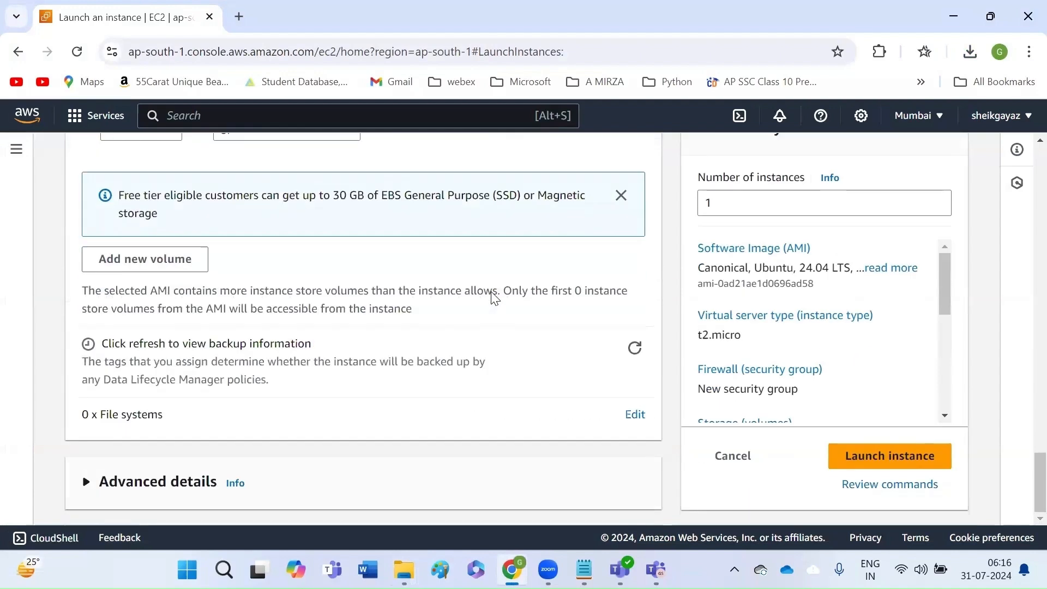
pyautogui.scroll(8, 494, 298)
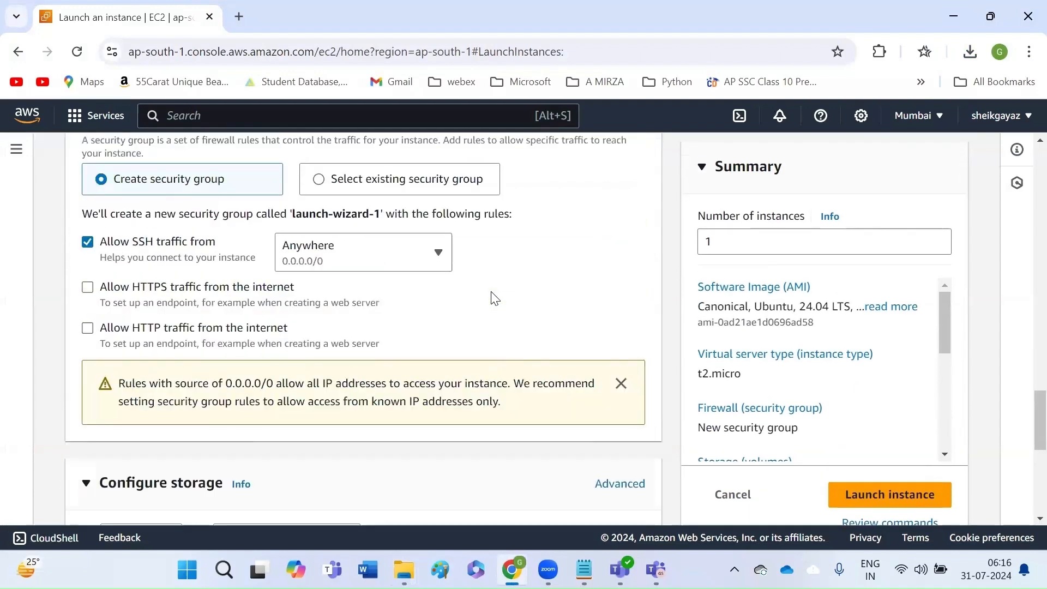
pyautogui.scroll(3, 494, 298)
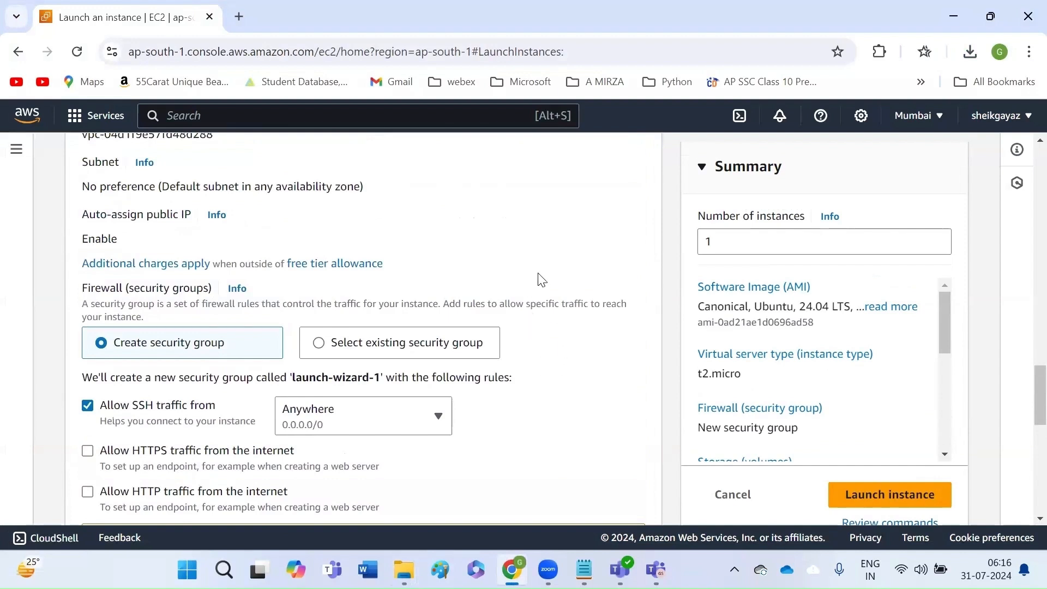
pyautogui.doubleClick(713, 241)
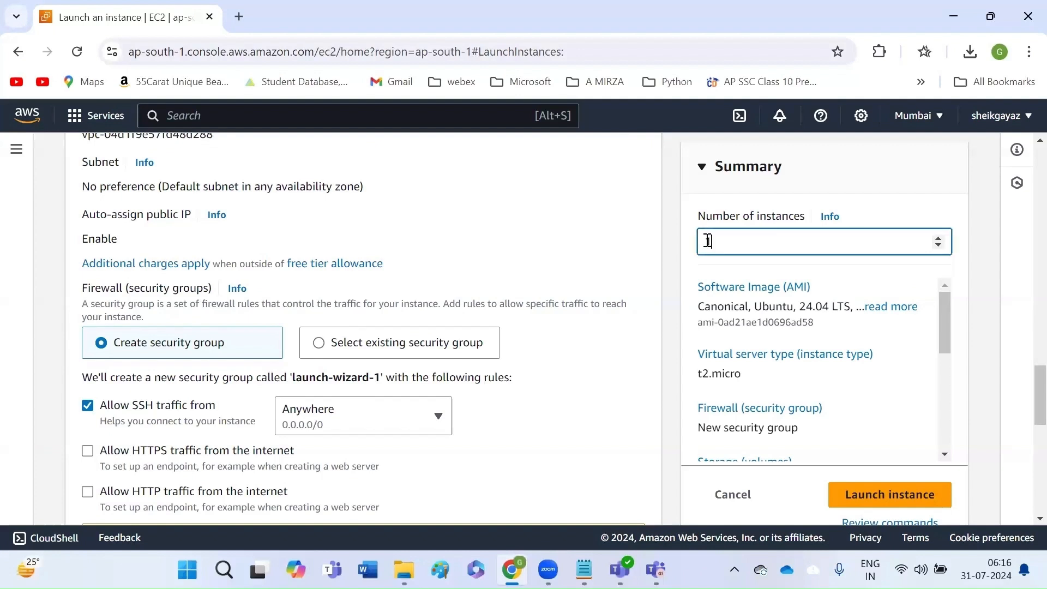
pyautogui.click(725, 241)
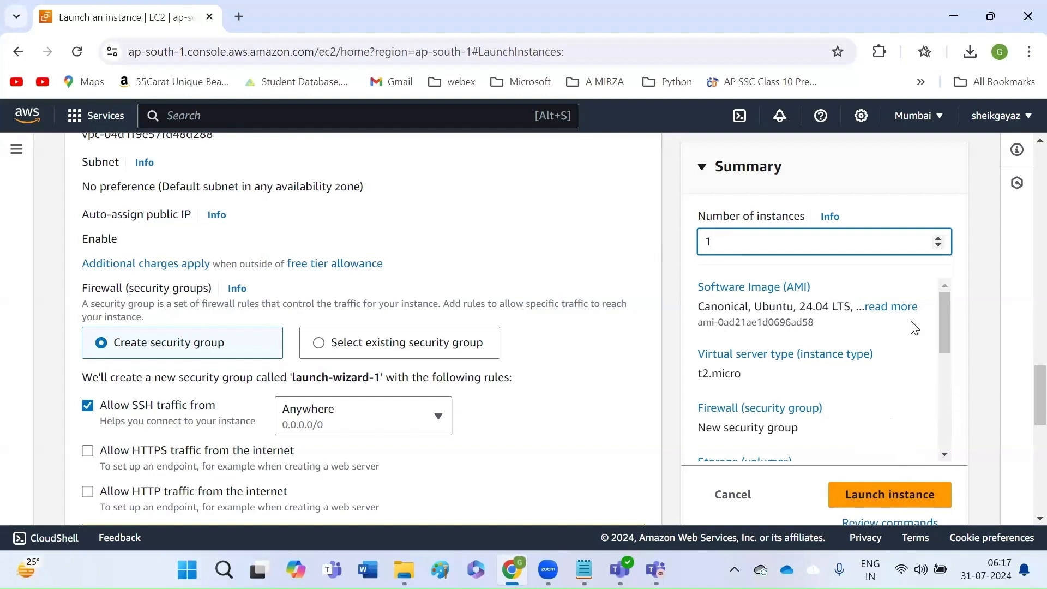
pyautogui.click(884, 504)
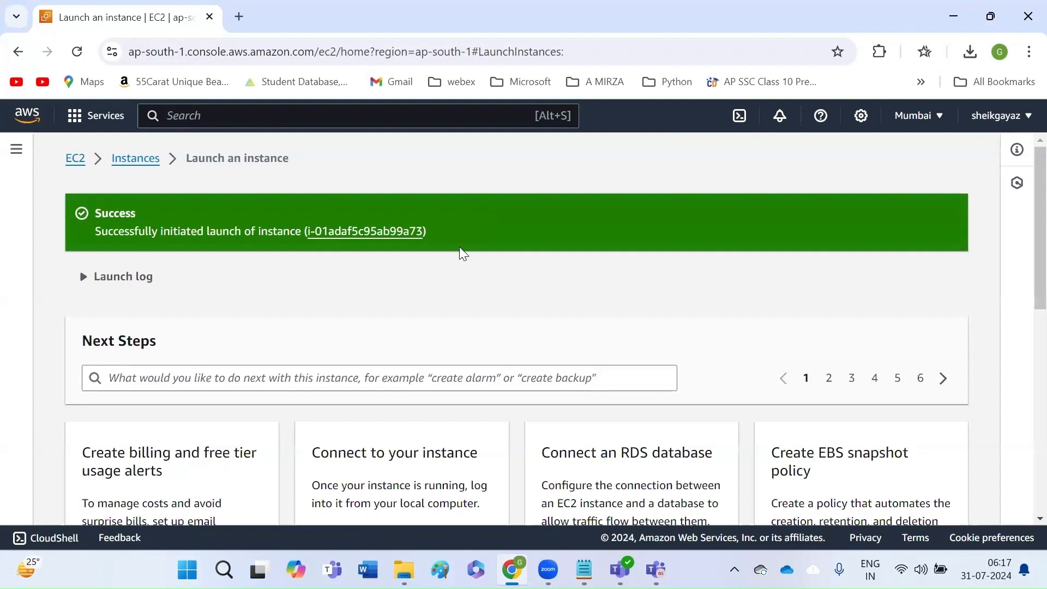
# Step: Open the EC2 instances list, select Linux_6AM IST and refresh the list to check its state
pyautogui.click(136, 158)
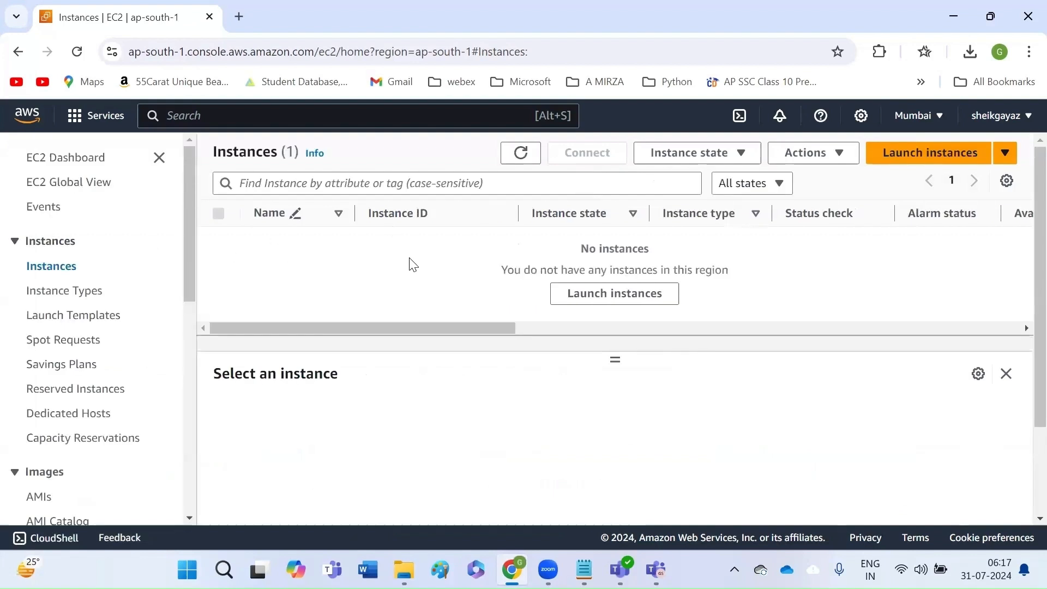
pyautogui.click(519, 157)
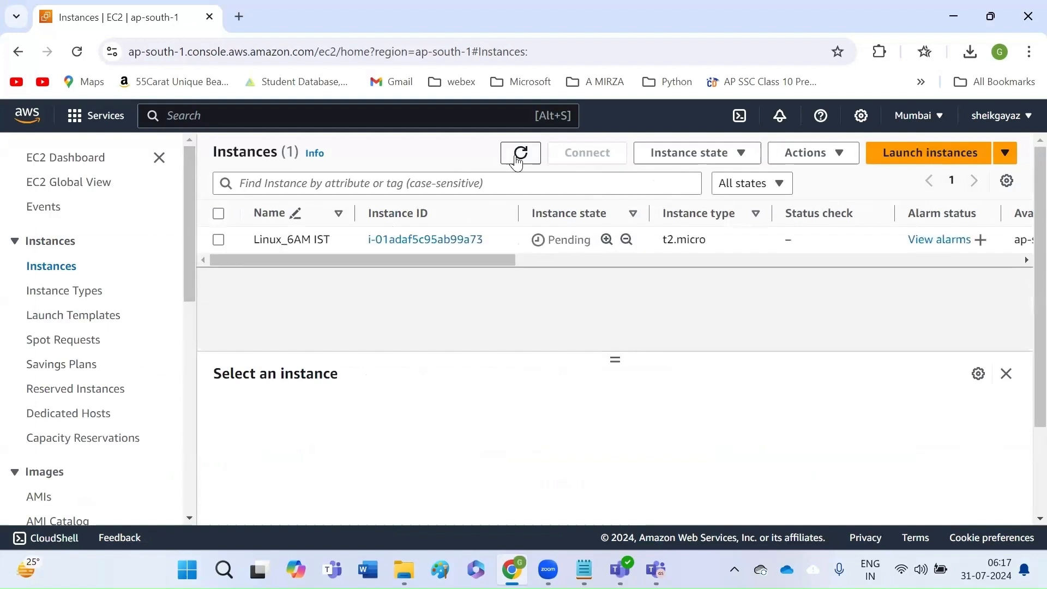
pyautogui.click(218, 240)
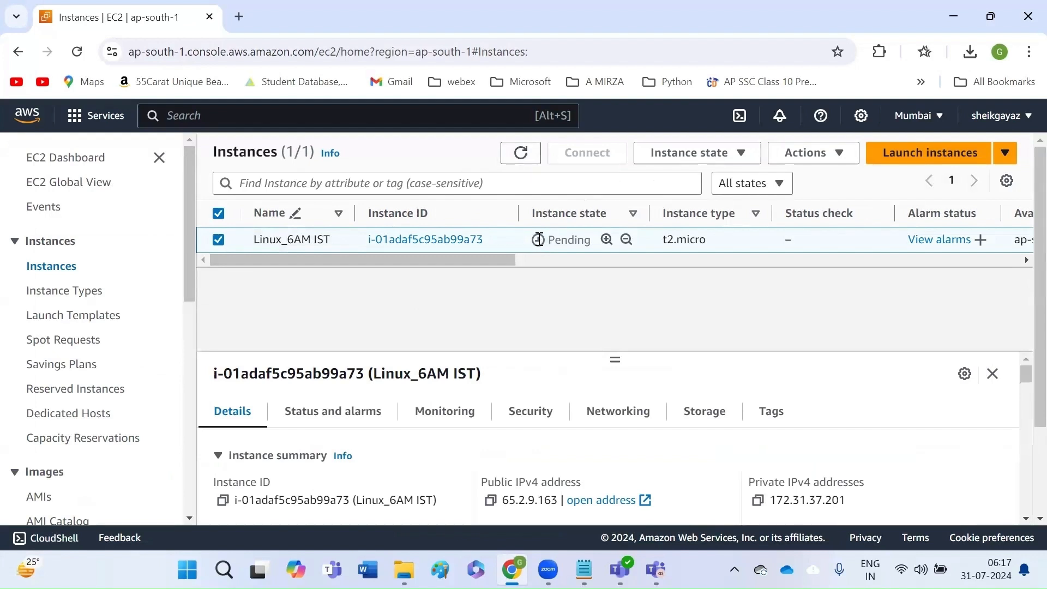
pyautogui.click(521, 153)
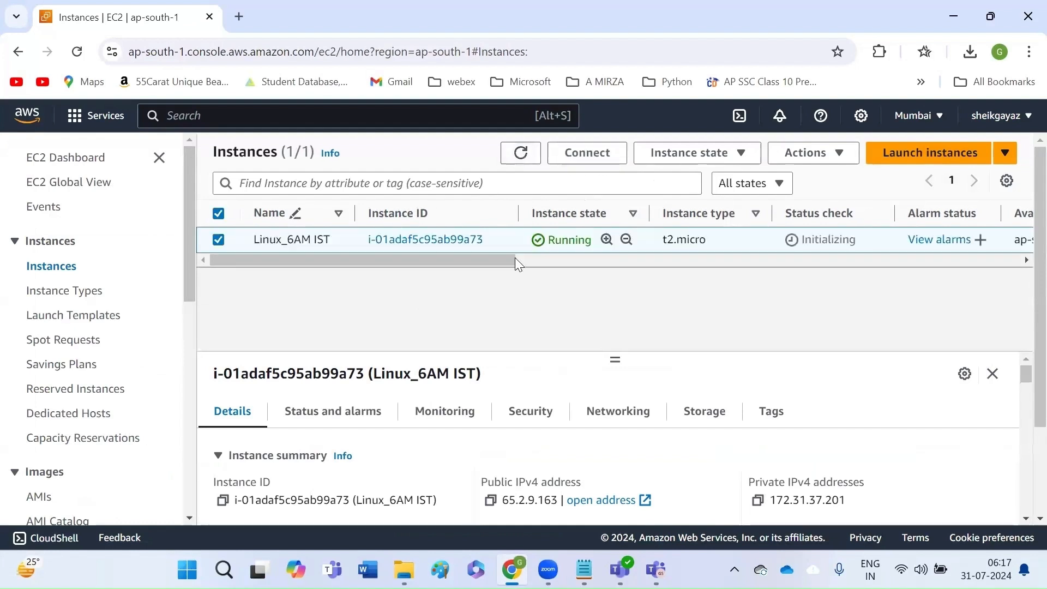
# Step: Switch to the agenda notes in Notepad
pyautogui.click(573, 553)
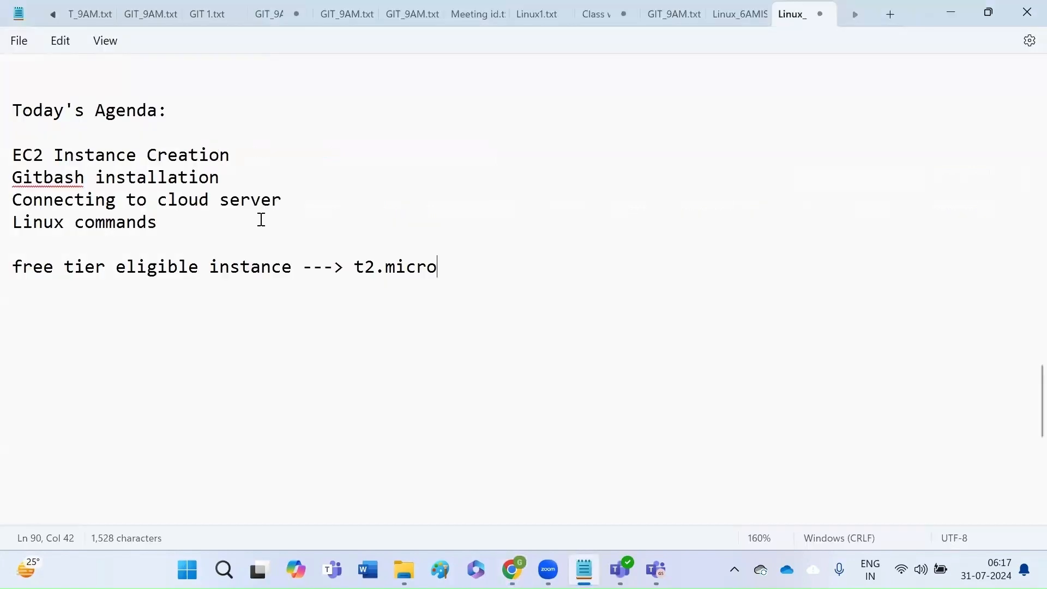